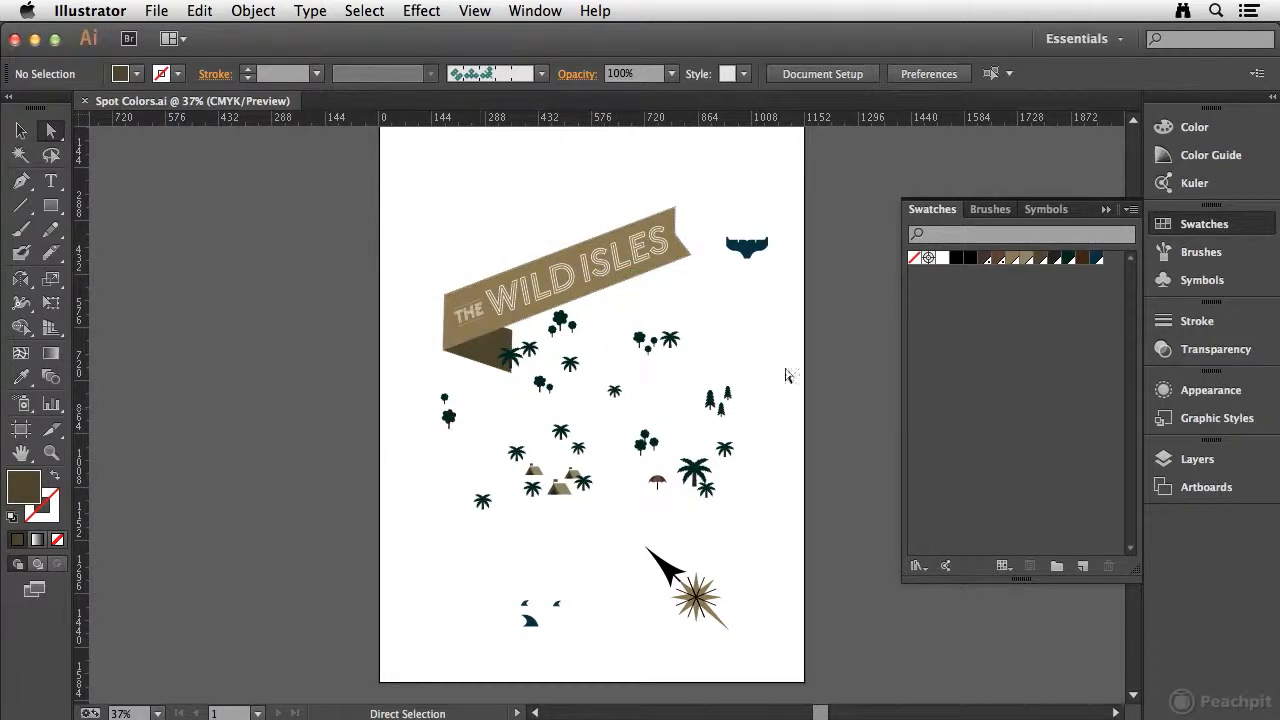
# Open the PANTONE+ Solid Coated color book and place it beside the artwork
pyautogui.click(1134, 214)
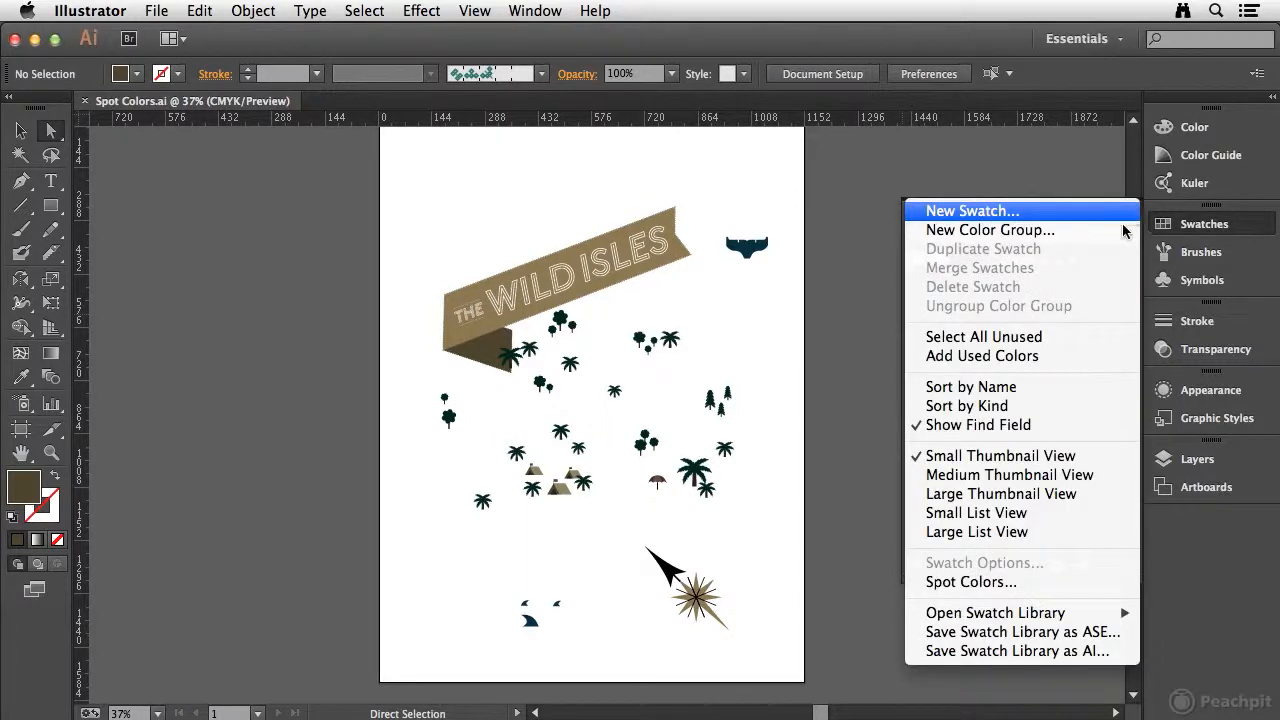
pyautogui.moveTo(1032, 620)
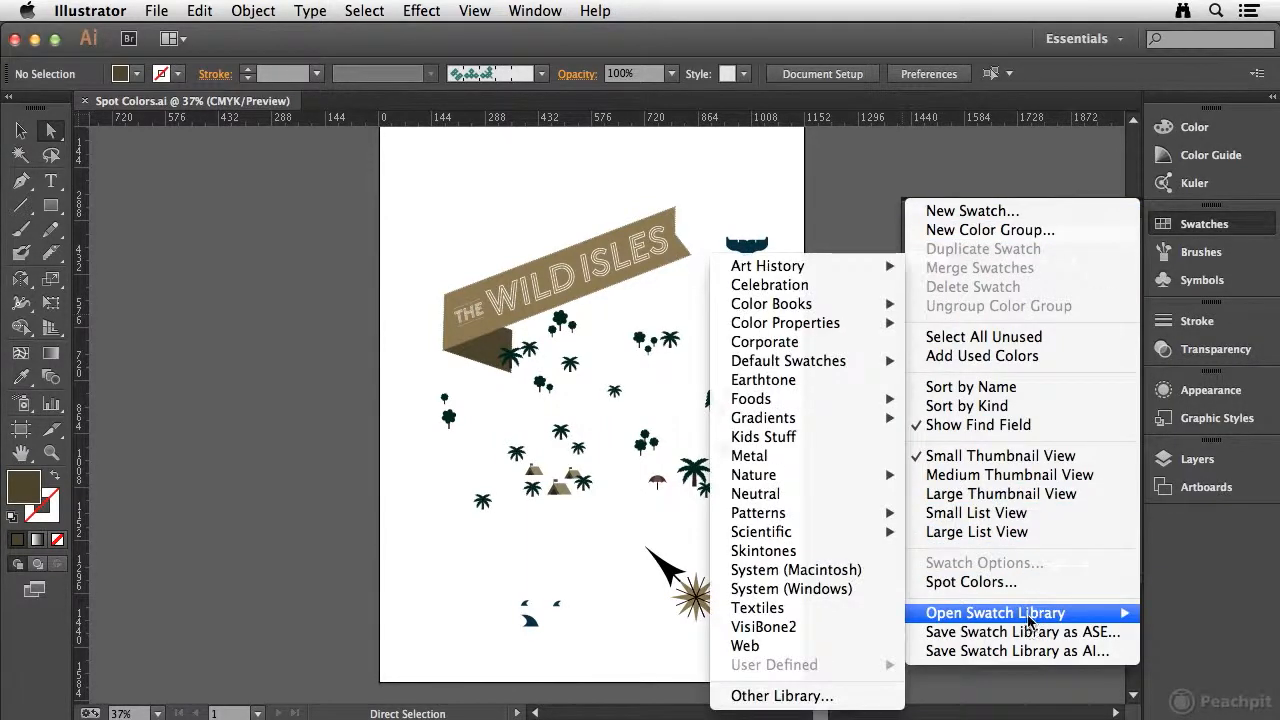
pyautogui.moveTo(780, 312)
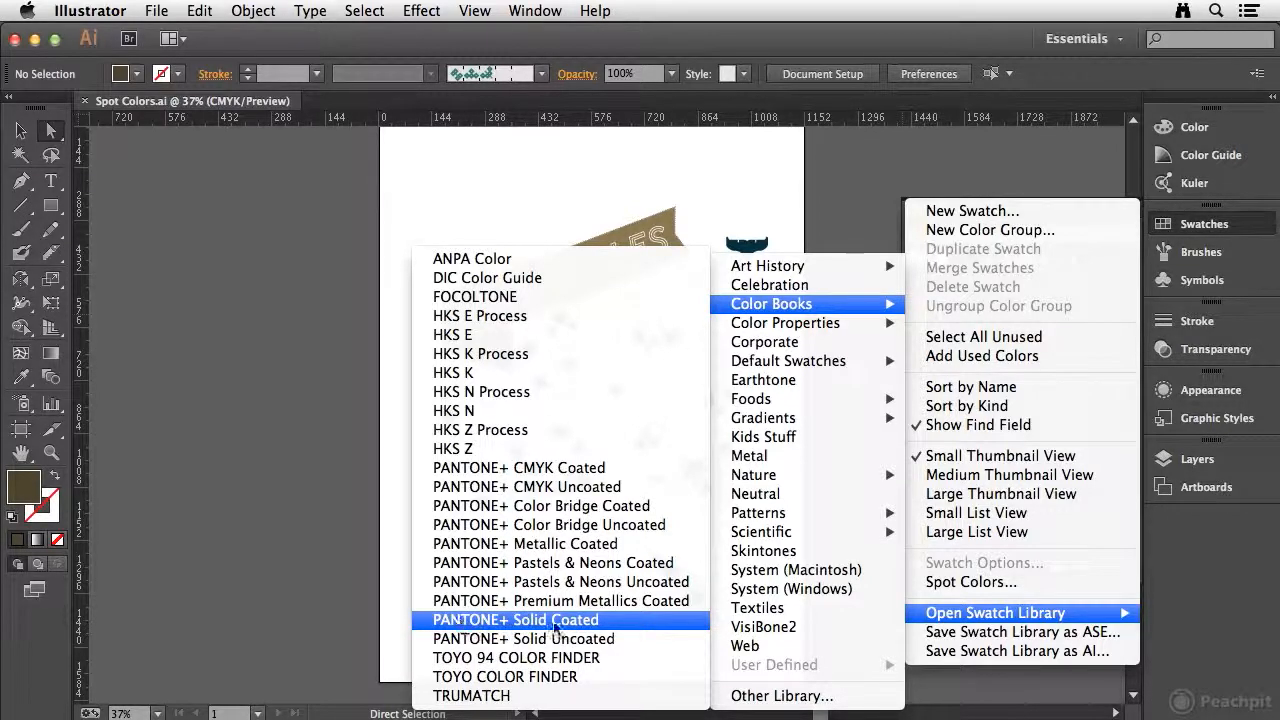
pyautogui.click(595, 622)
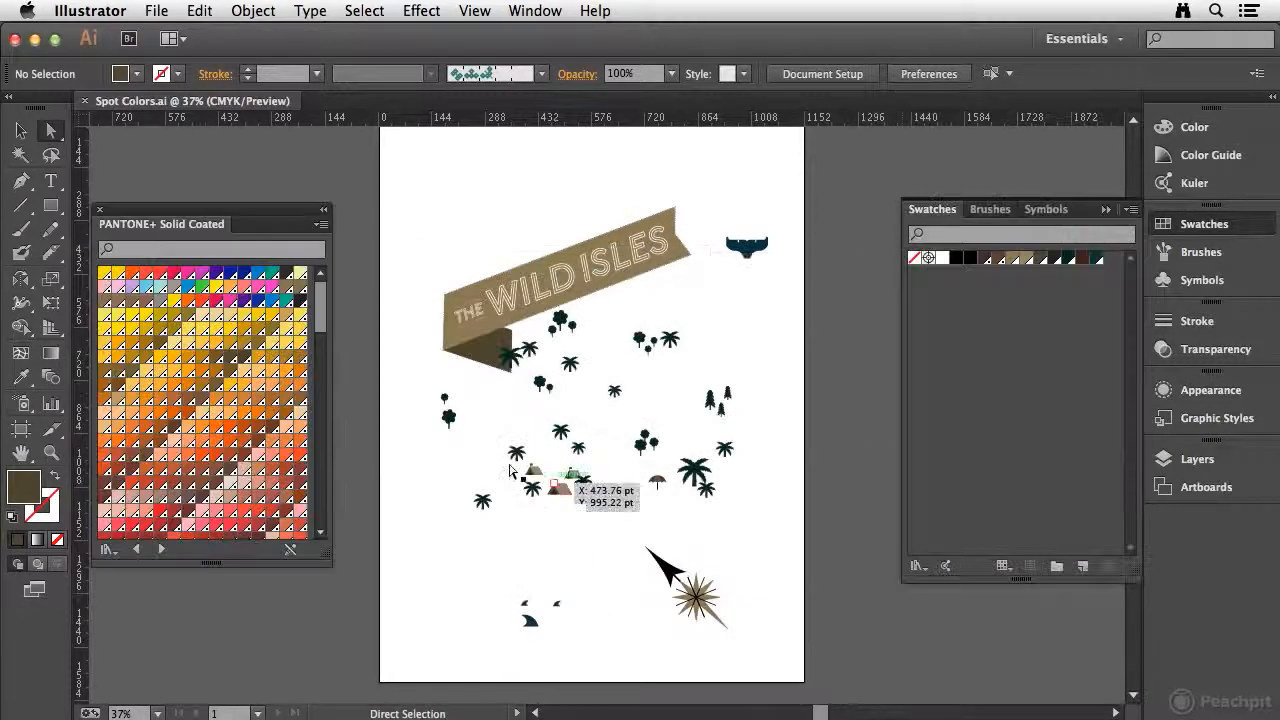
pyautogui.moveTo(175, 213); pyautogui.dragTo(202, 148)
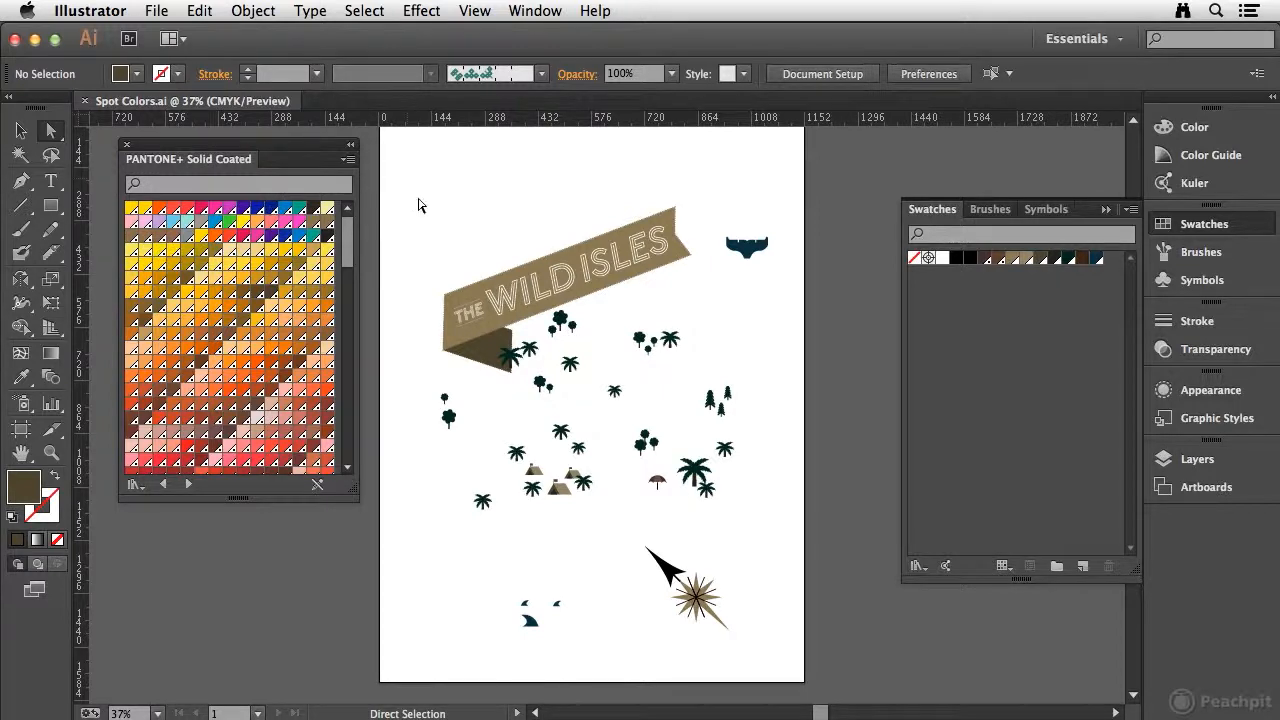
# Show the PANTONE+ Solid Coated library as a small list, and return it to small thumbnails
pyautogui.click(347, 159)
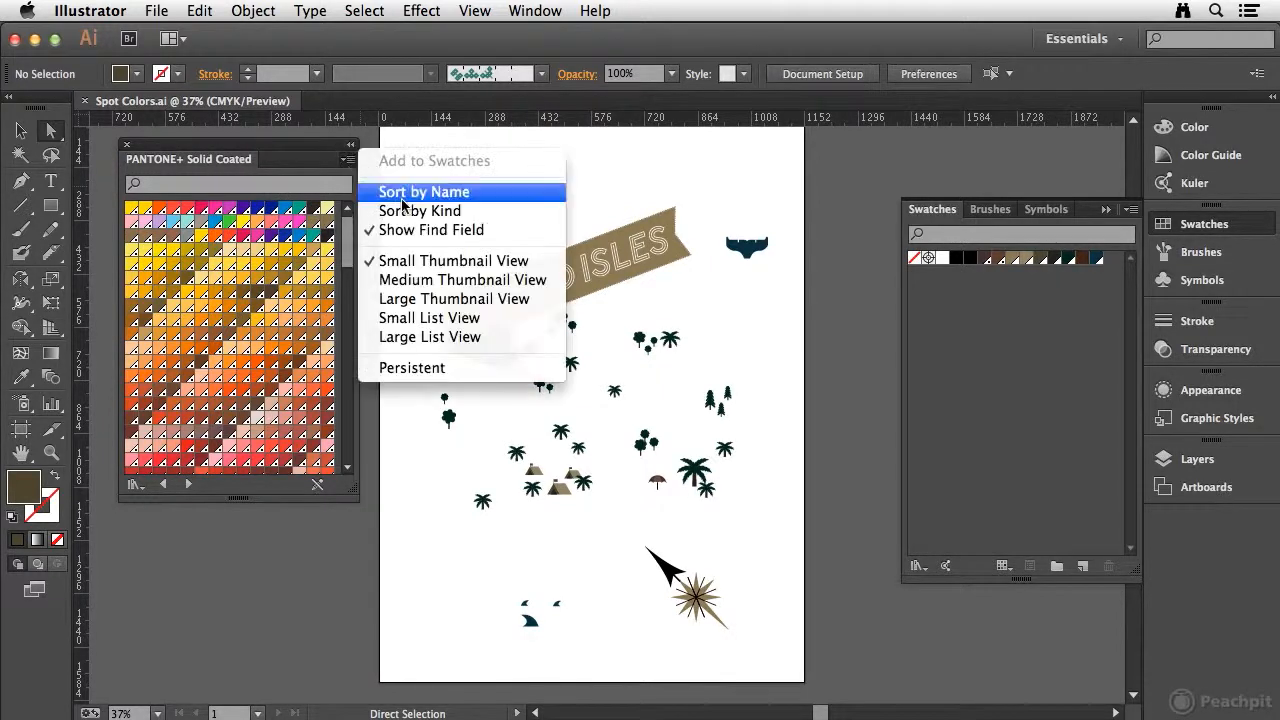
pyautogui.click(443, 318)
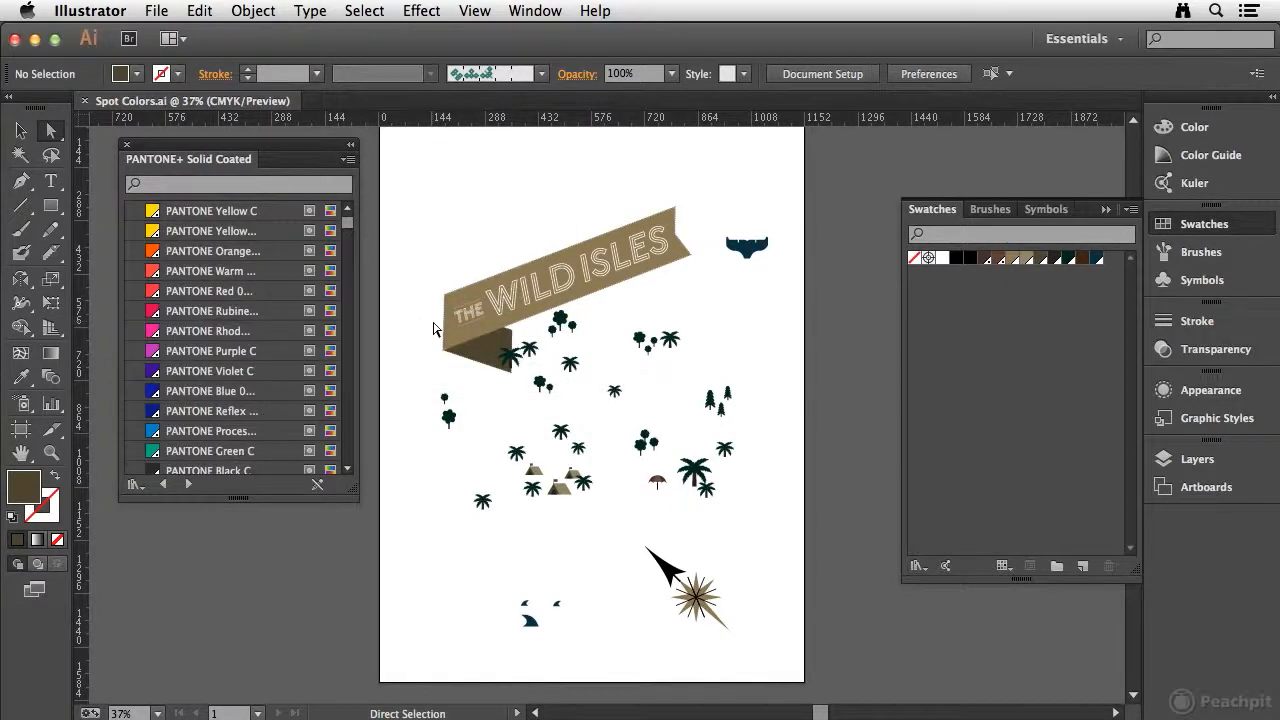
pyautogui.click(347, 160)
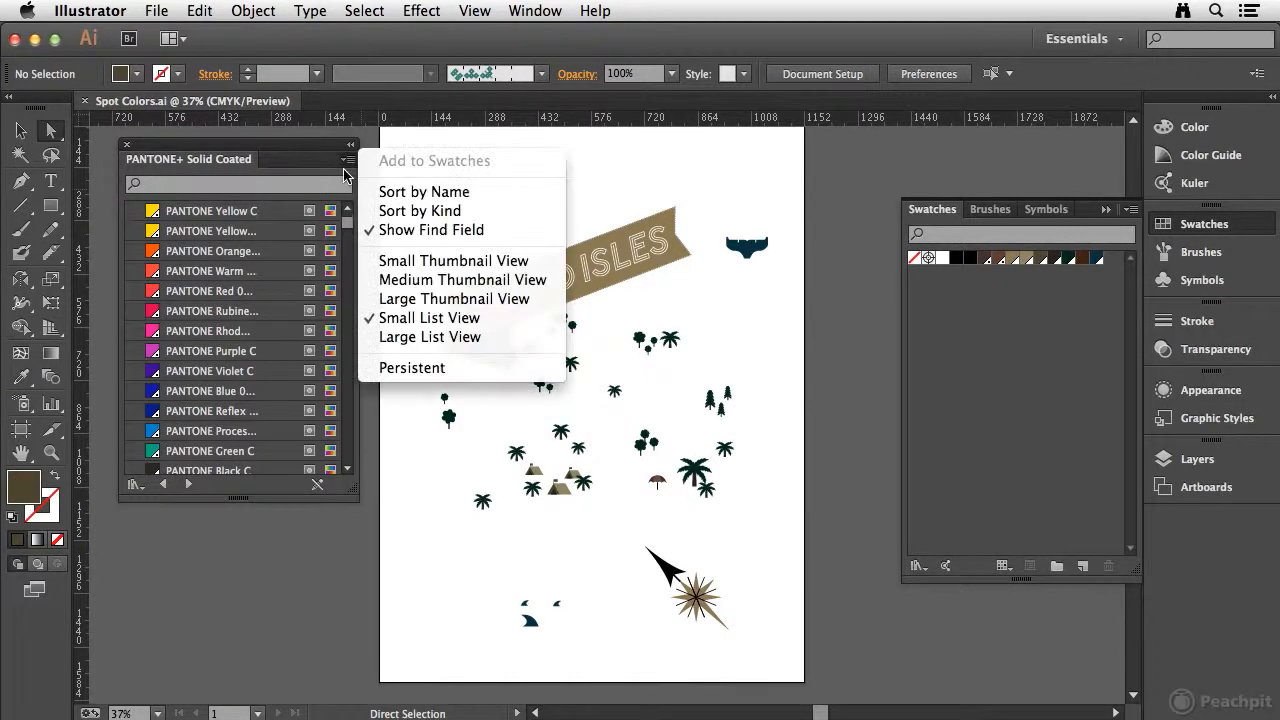
pyautogui.click(442, 264)
# Search the PANTONE+ Solid Coated library for 547 and add PANTONE 547 C to the document's swatches
pyautogui.click(192, 188)
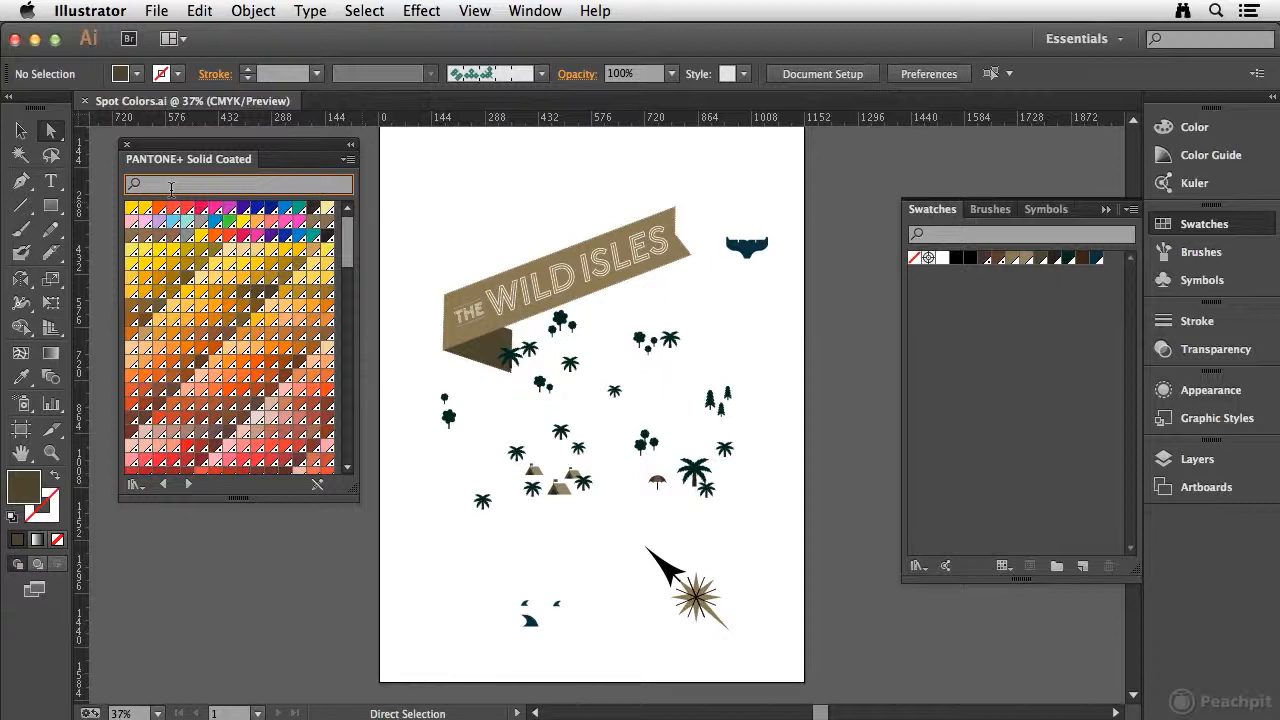
pyautogui.write('547')
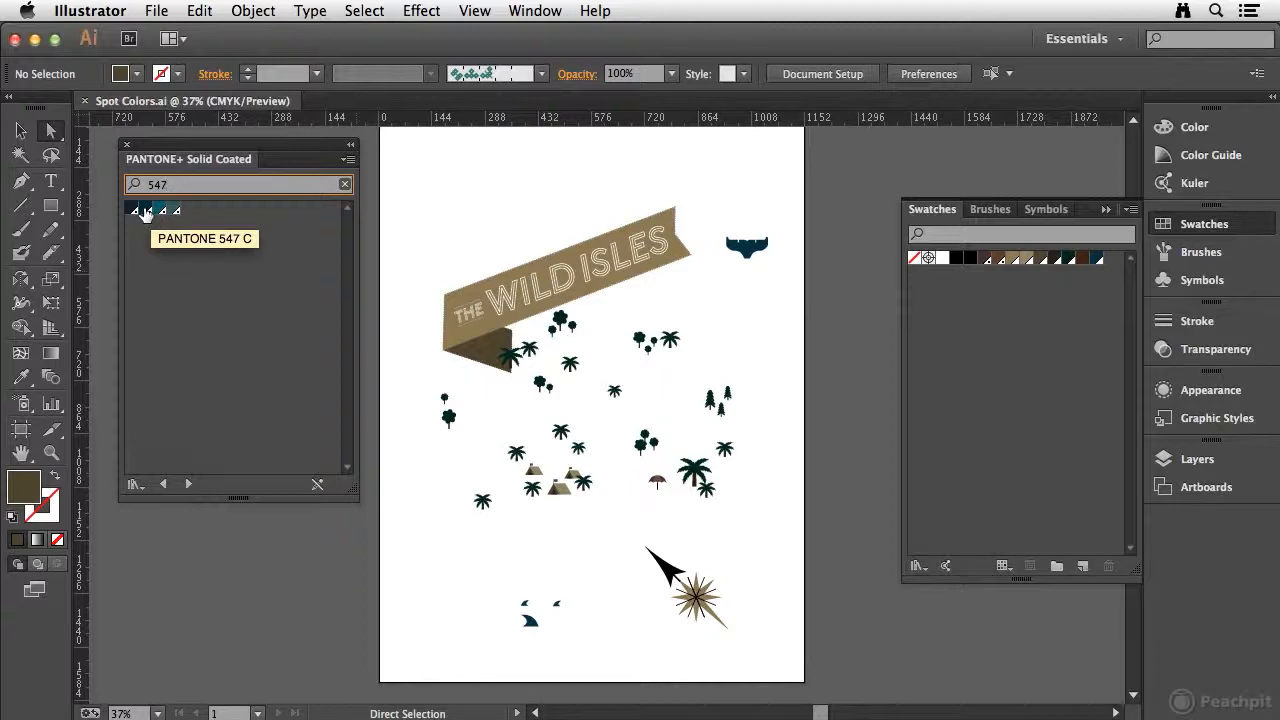
pyautogui.click(145, 212)
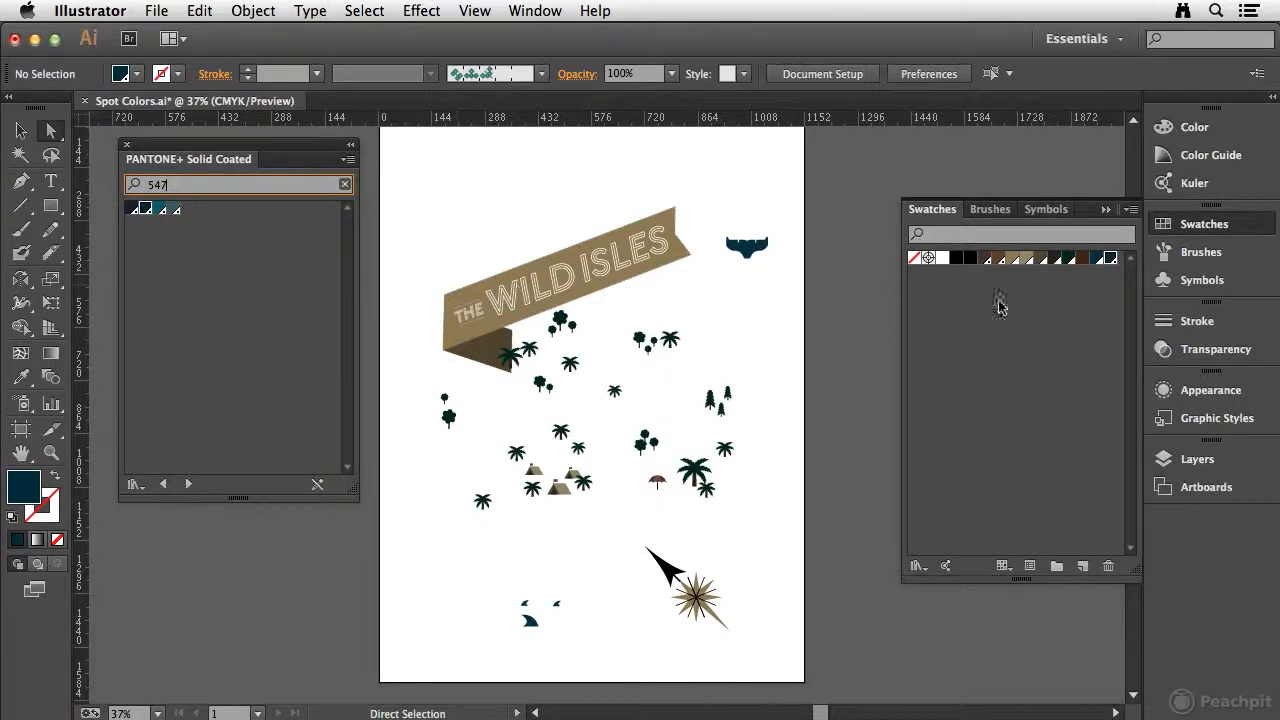
# Search the PANTONE+ Solid Coated library for 567 and add PANTONE 567 C to the document's swatches
pyautogui.moveTo(1116, 263); pyautogui.dragTo(1102, 291)
pyautogui.write('567')
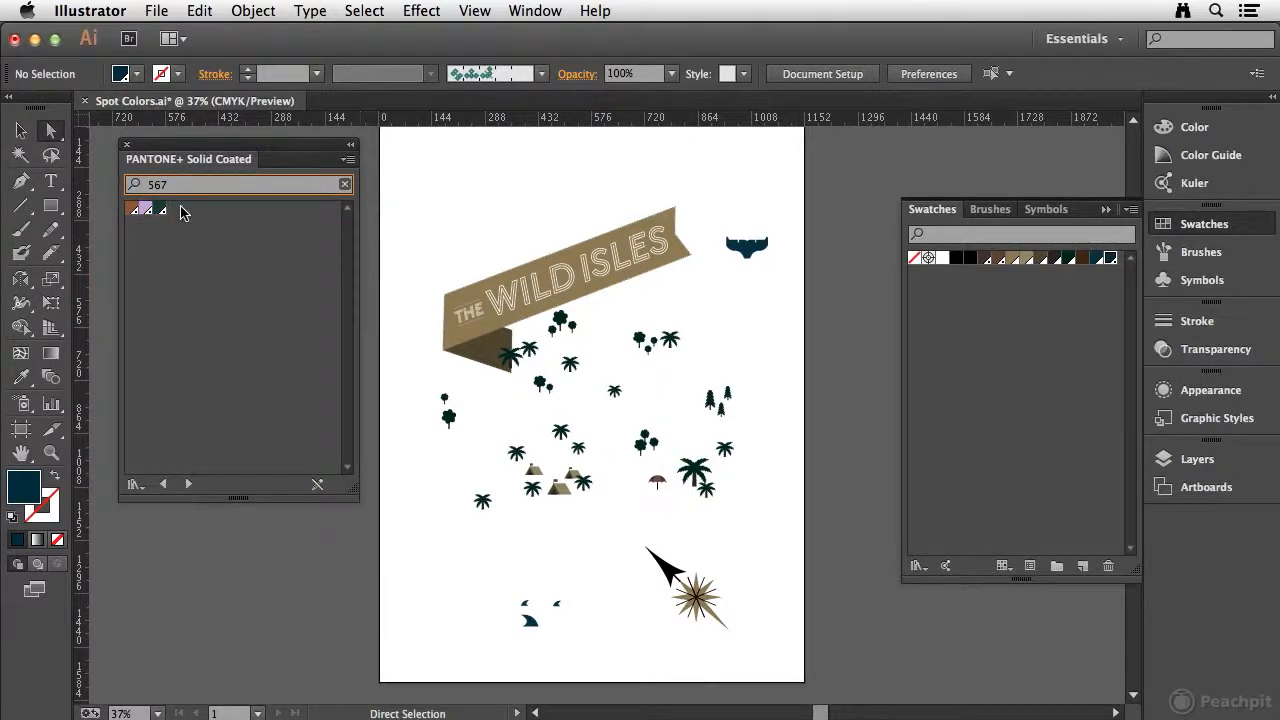
pyautogui.click(161, 213)
# Find 185 in the PANTONE+ Solid Coated library, add PANTONE 185 C to the document's swatches, and close the library
pyautogui.click(190, 185)
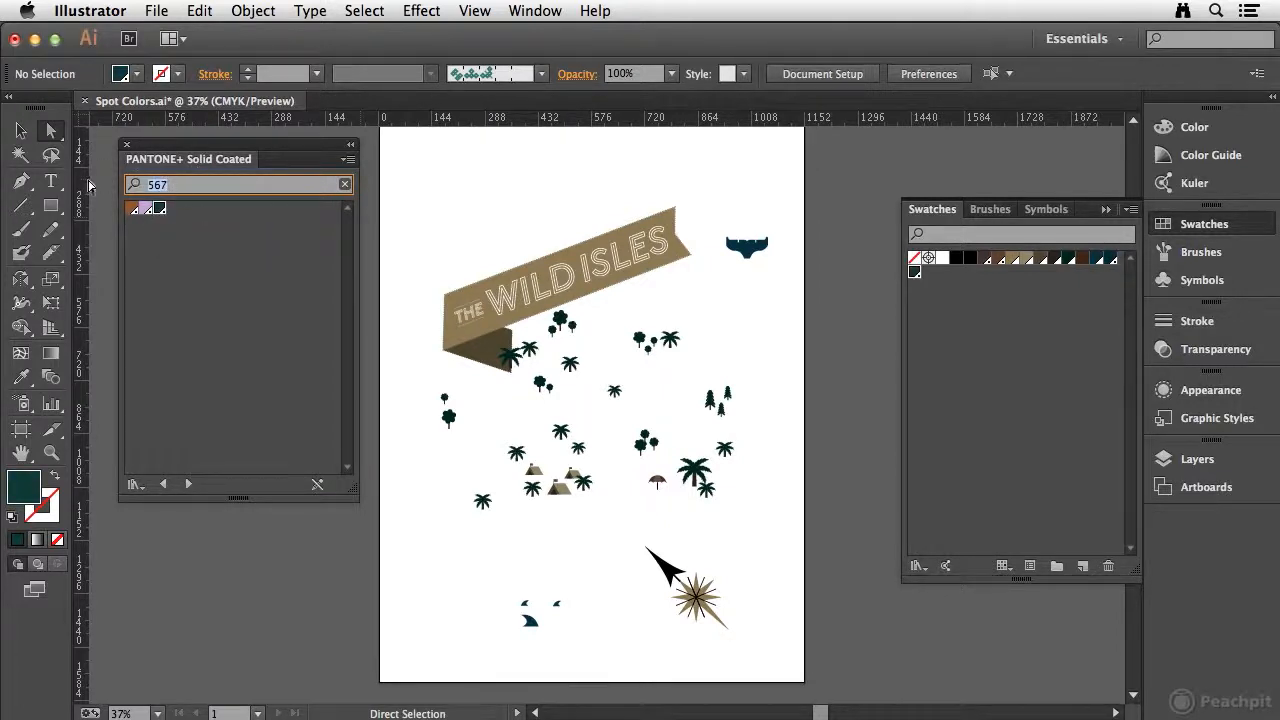
pyautogui.write('185')
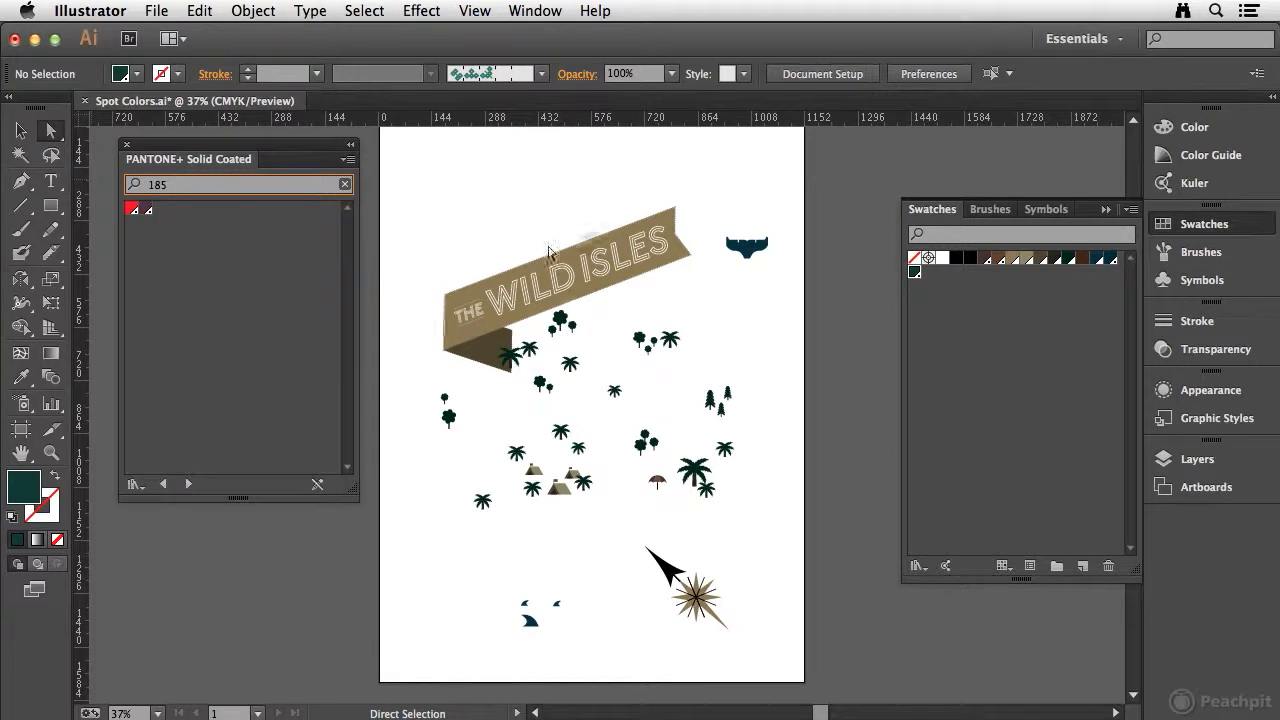
pyautogui.click(132, 212)
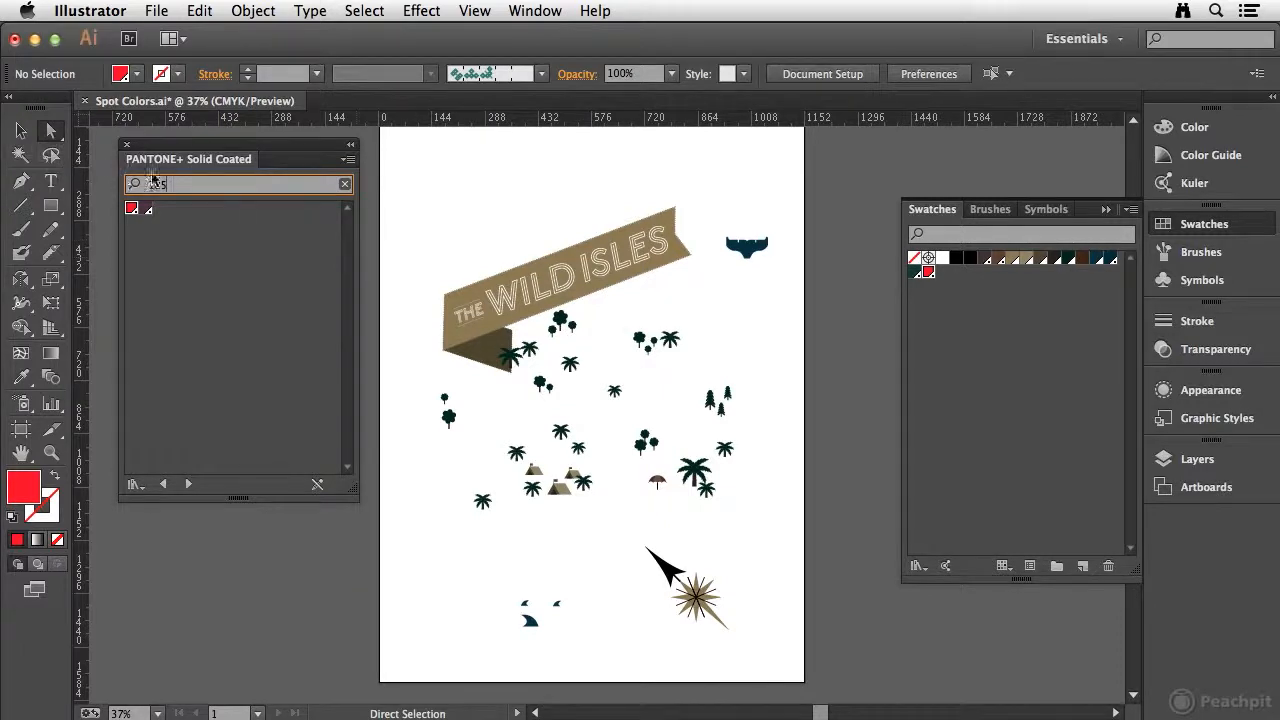
pyautogui.click(127, 146)
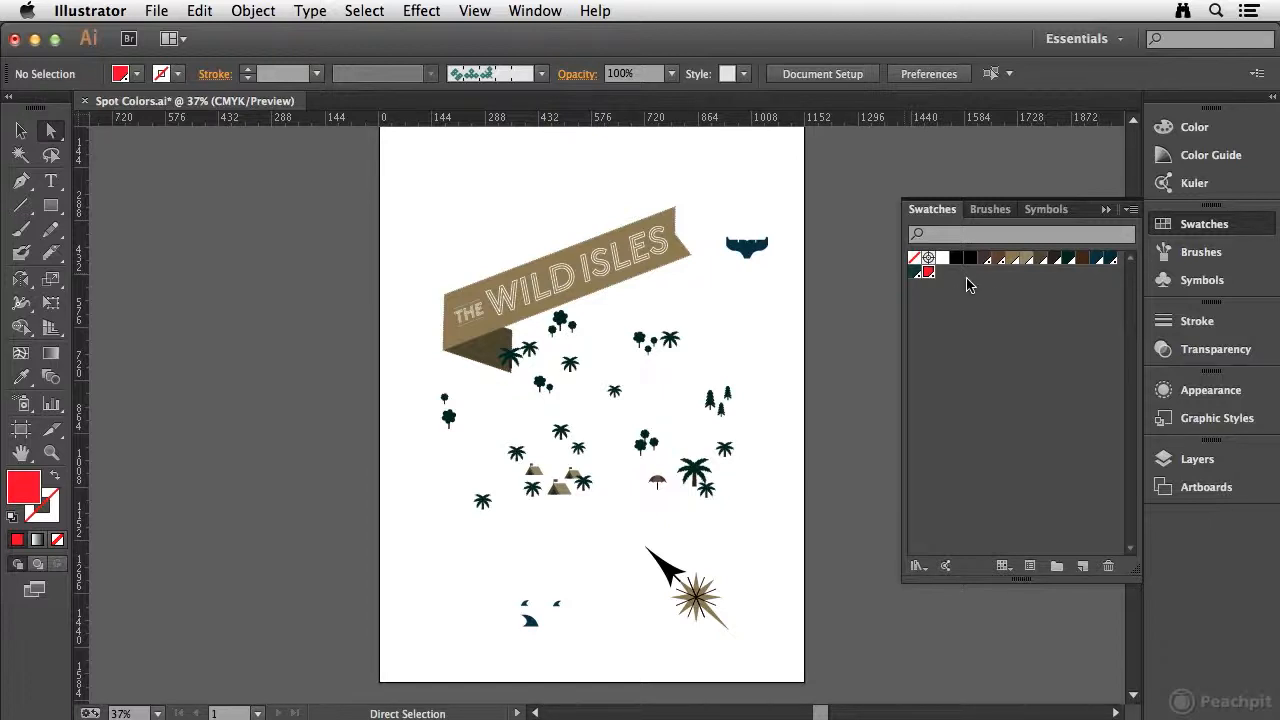
# Select all objects with the same fill color as the dark green tree below the banner and fill them with PANTONE 567 C
pyautogui.click(1099, 262)
pyautogui.press('super+space')
pyautogui.moveTo(381, 247); pyautogui.dragTo(771, 537)
pyautogui.moveTo(598, 275); pyautogui.dragTo(468, 252)
pyautogui.click(469, 250)
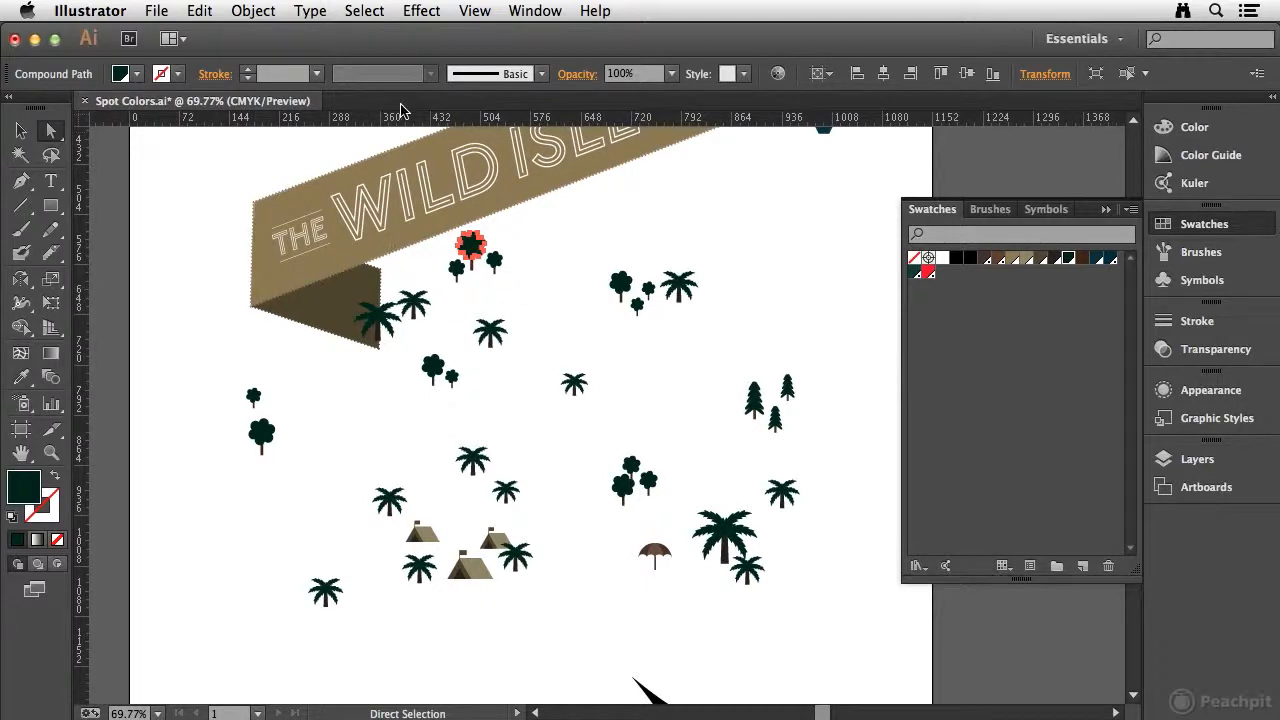
pyautogui.click(421, 10)
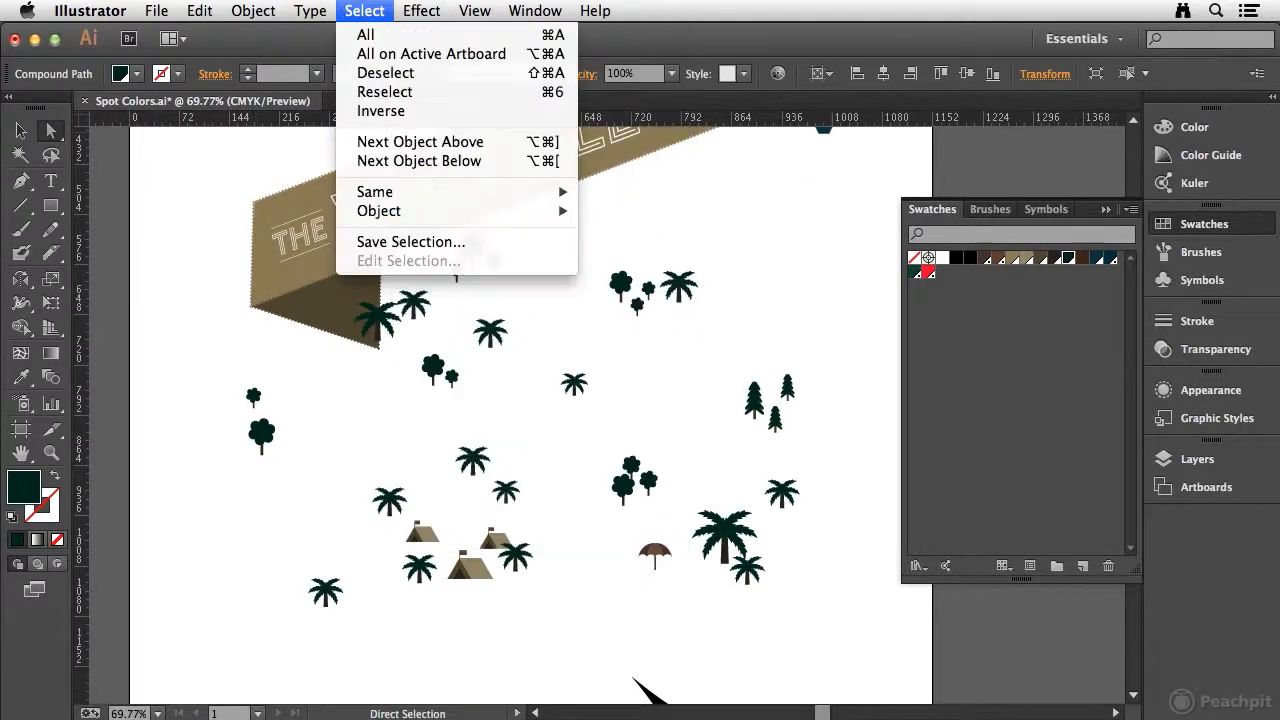
pyautogui.moveTo(400, 192)
pyautogui.click(598, 267)
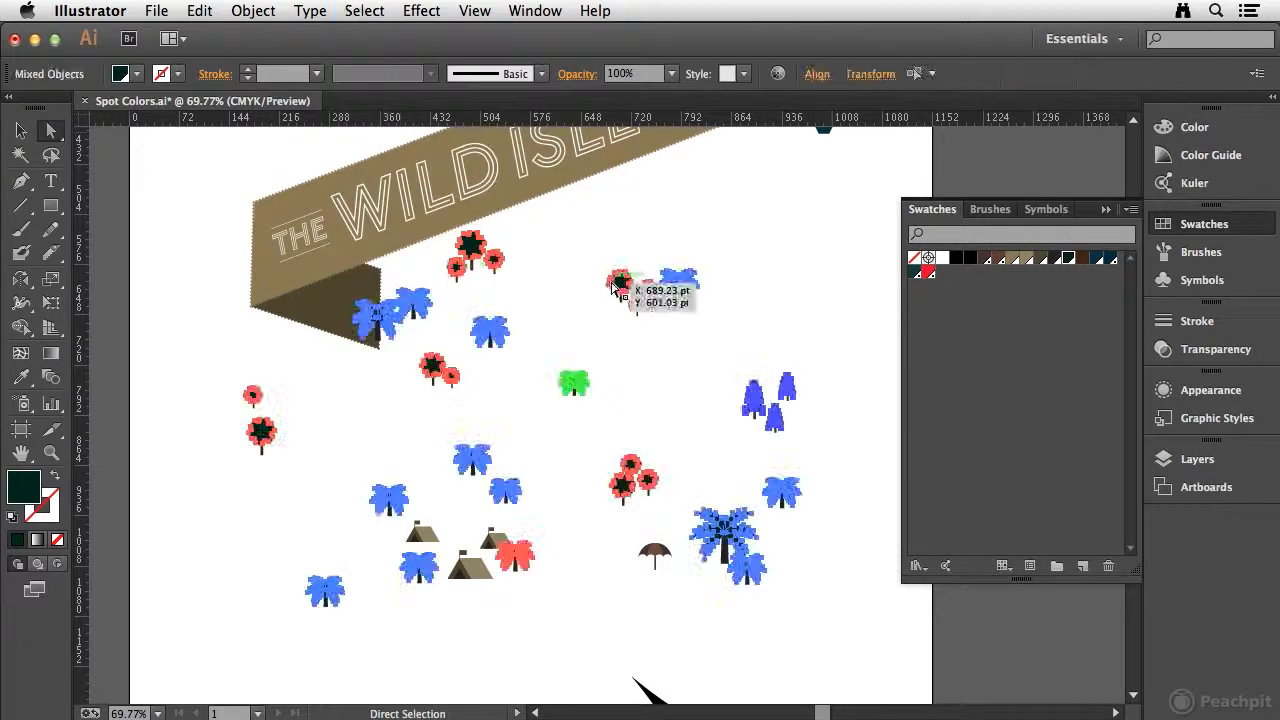
pyautogui.moveTo(705, 293); pyautogui.dragTo(948, 298)
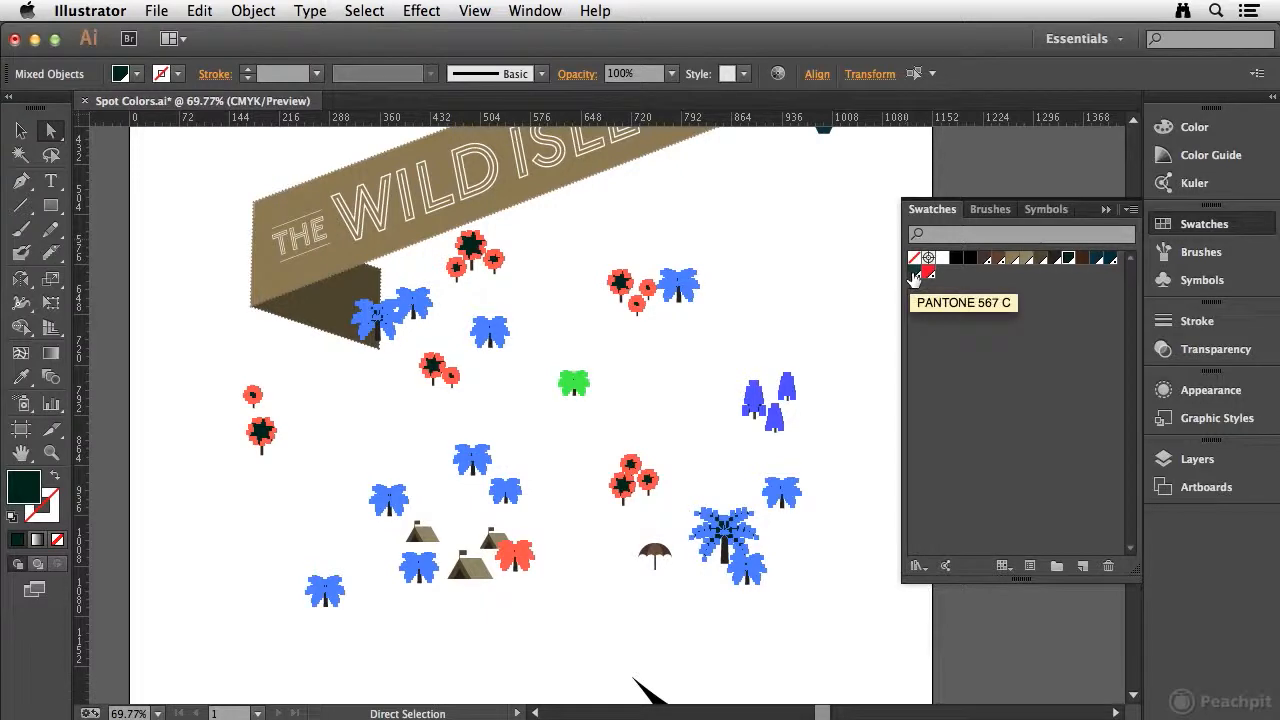
pyautogui.click(915, 278)
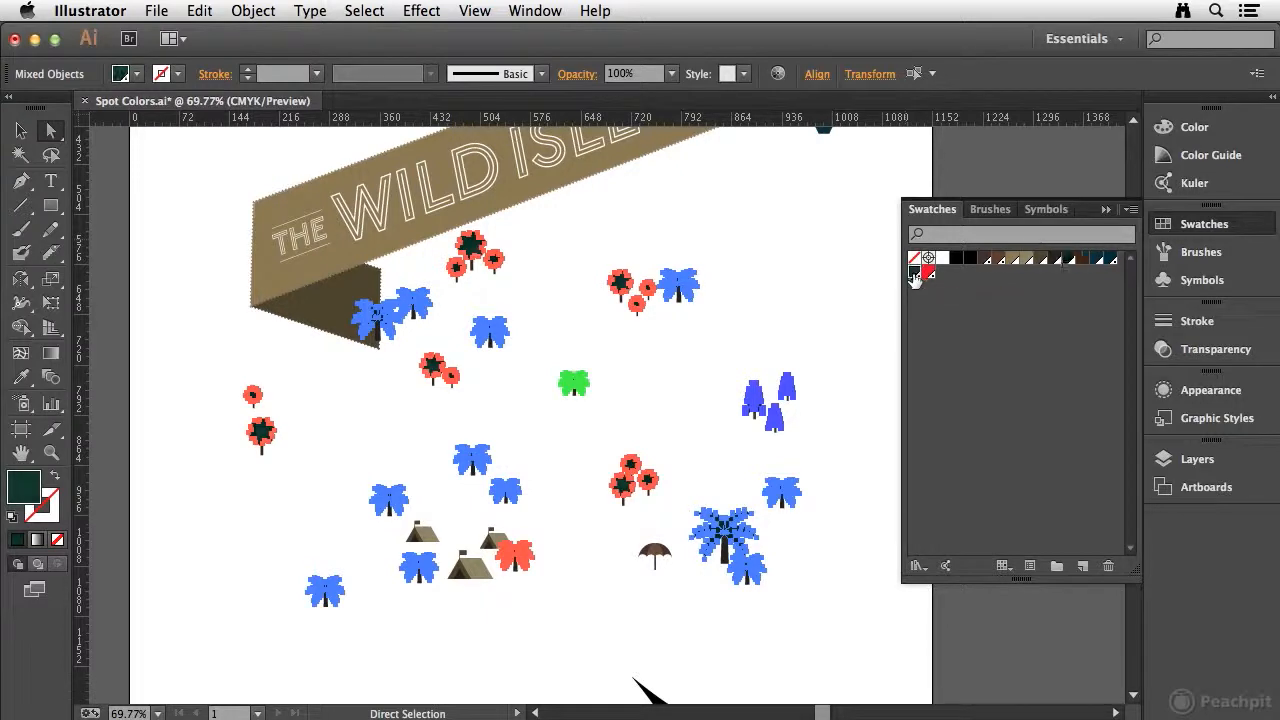
pyautogui.click(194, 337)
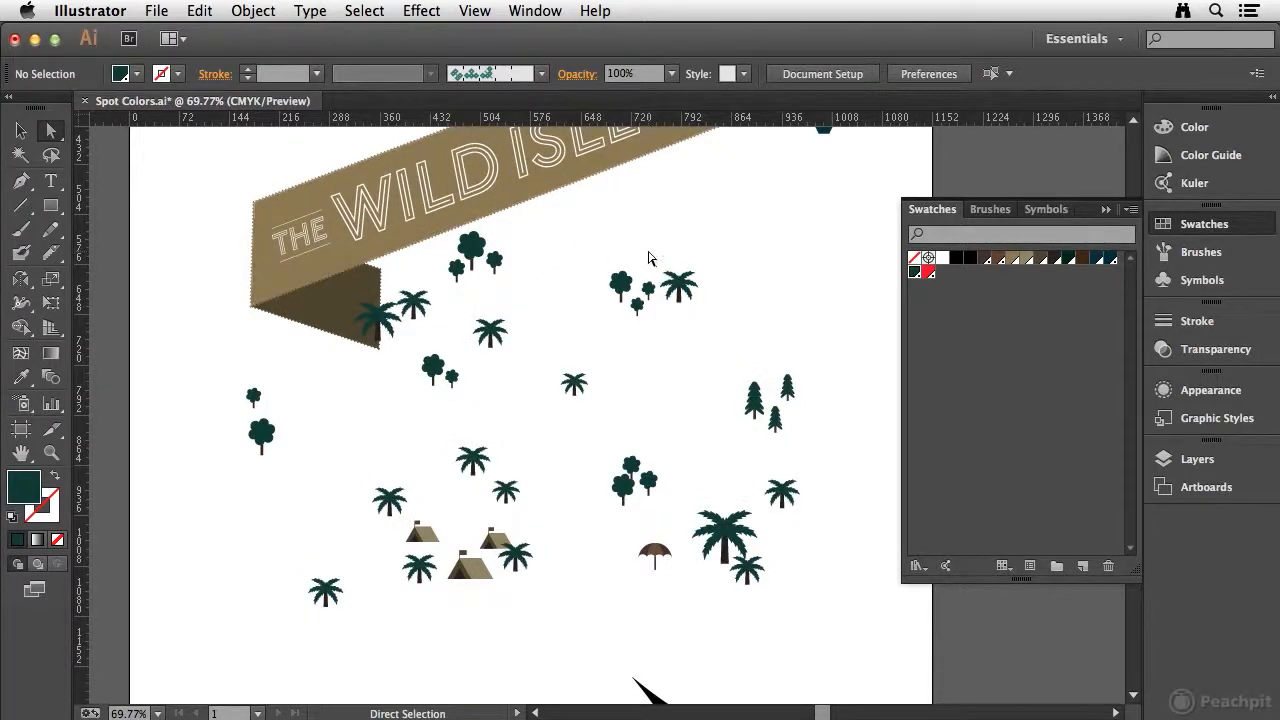
# Select all objects with the same fill color as the large blue shark fin and fill them with PANTONE 547 C
pyautogui.moveTo(535, 503); pyautogui.dragTo(525, 178)
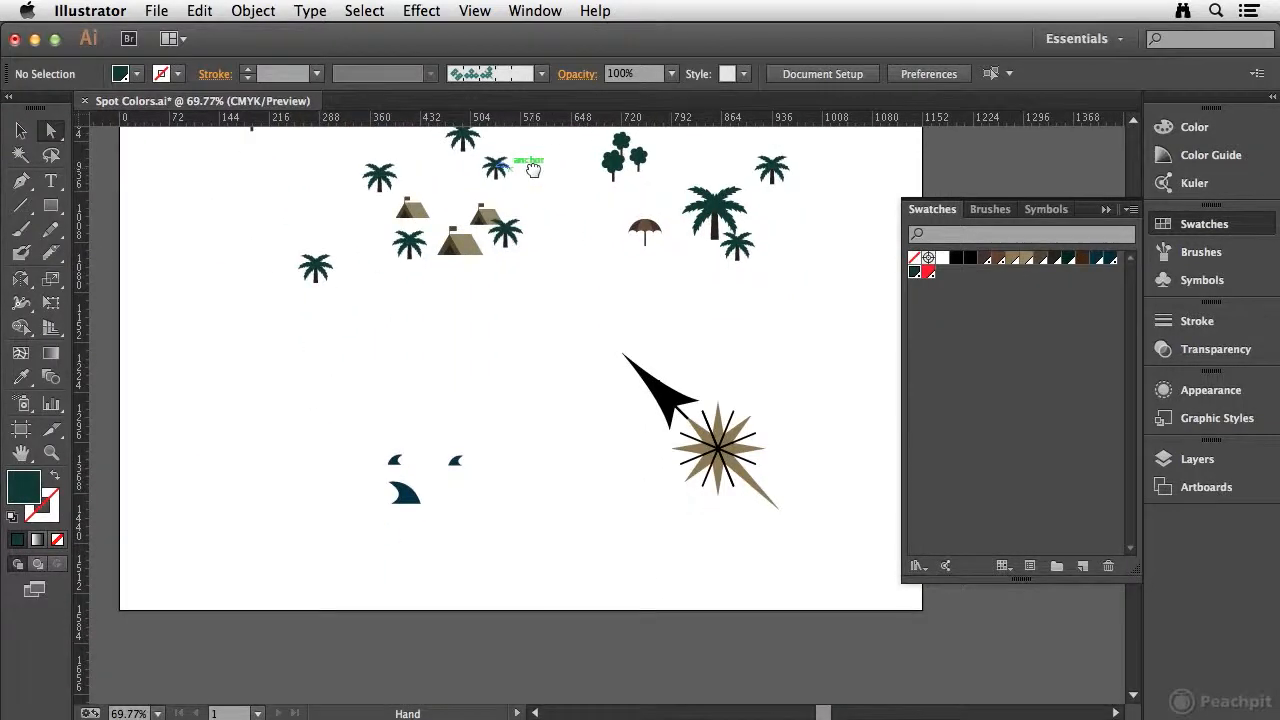
pyautogui.click(407, 503)
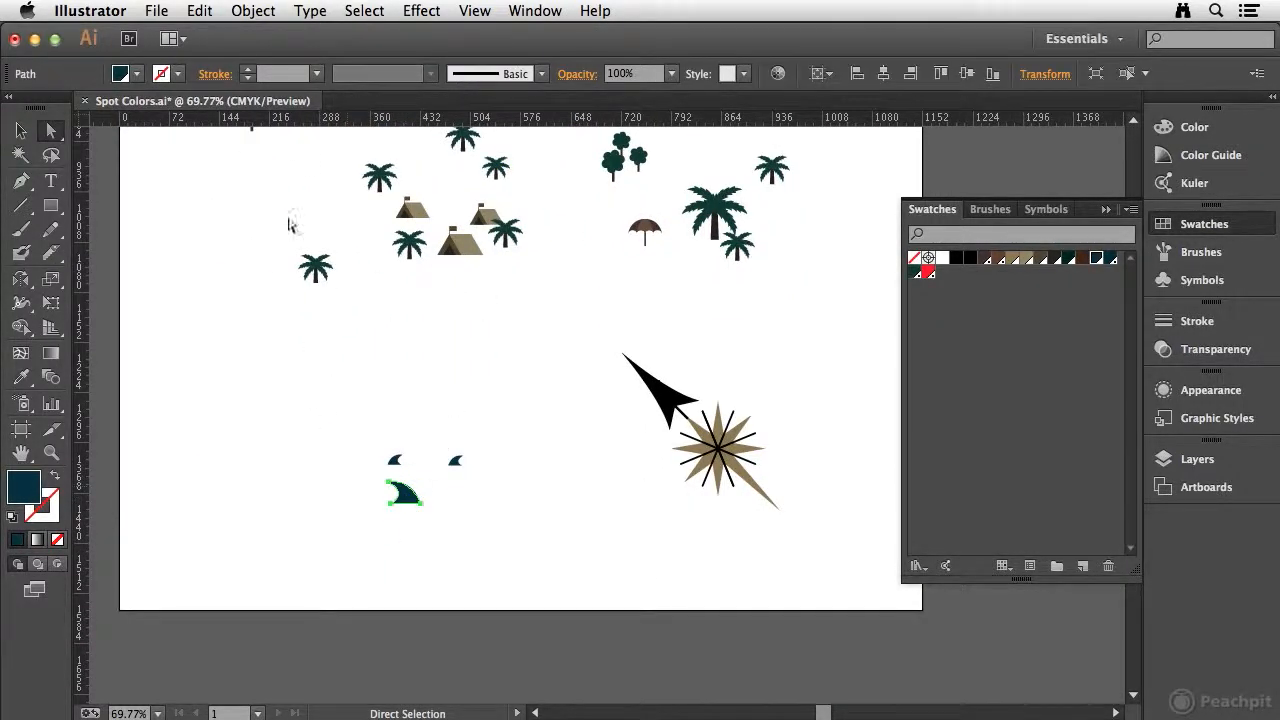
pyautogui.click(364, 10)
pyautogui.moveTo(450, 191)
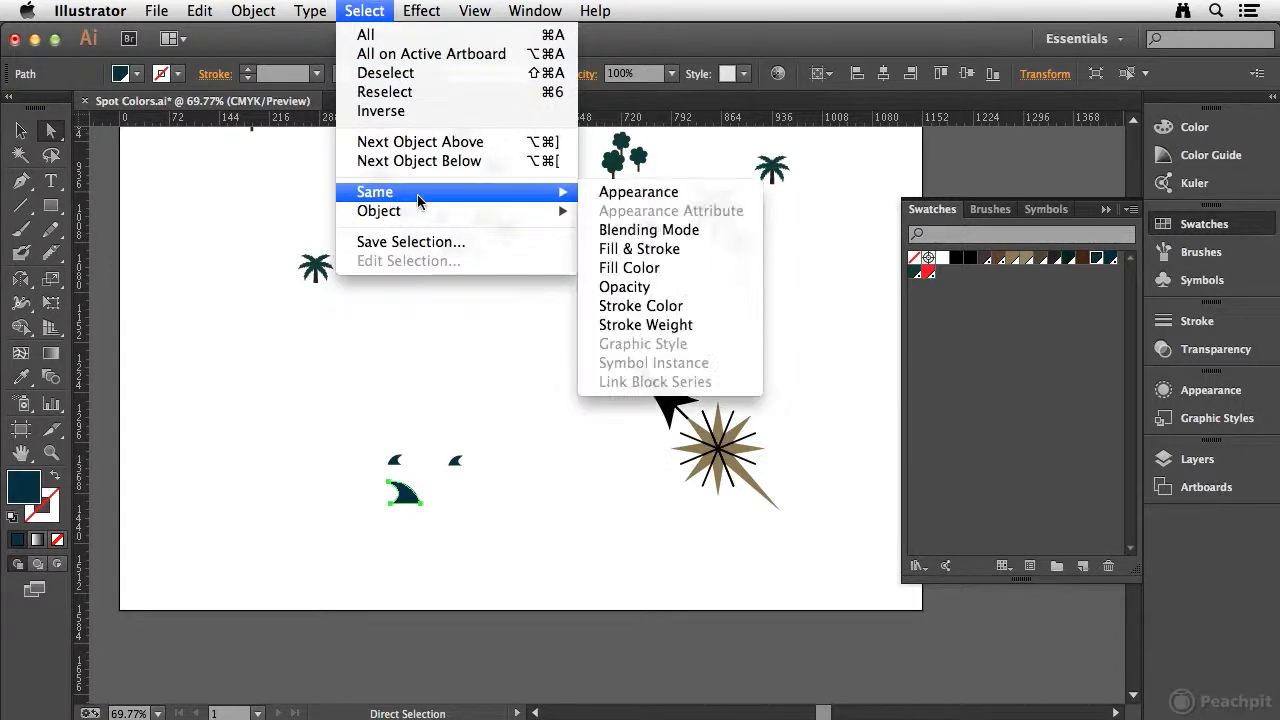
pyautogui.click(632, 268)
pyautogui.moveTo(814, 237); pyautogui.dragTo(718, 344)
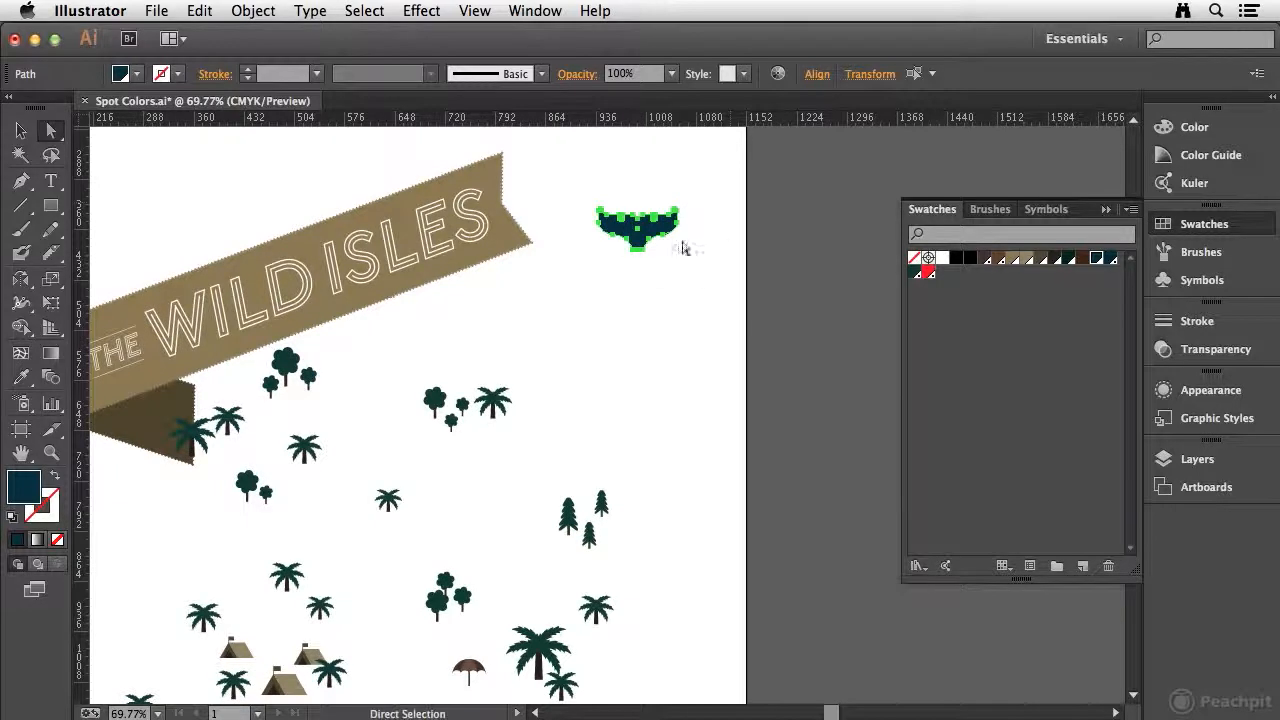
pyautogui.click(1111, 259)
pyautogui.click(770, 232)
# Show Separations Preview beside the whole artboard, enlarged to list every ink, and turn on Overprint Preview
pyautogui.moveTo(600, 371); pyautogui.dragTo(788, 284)
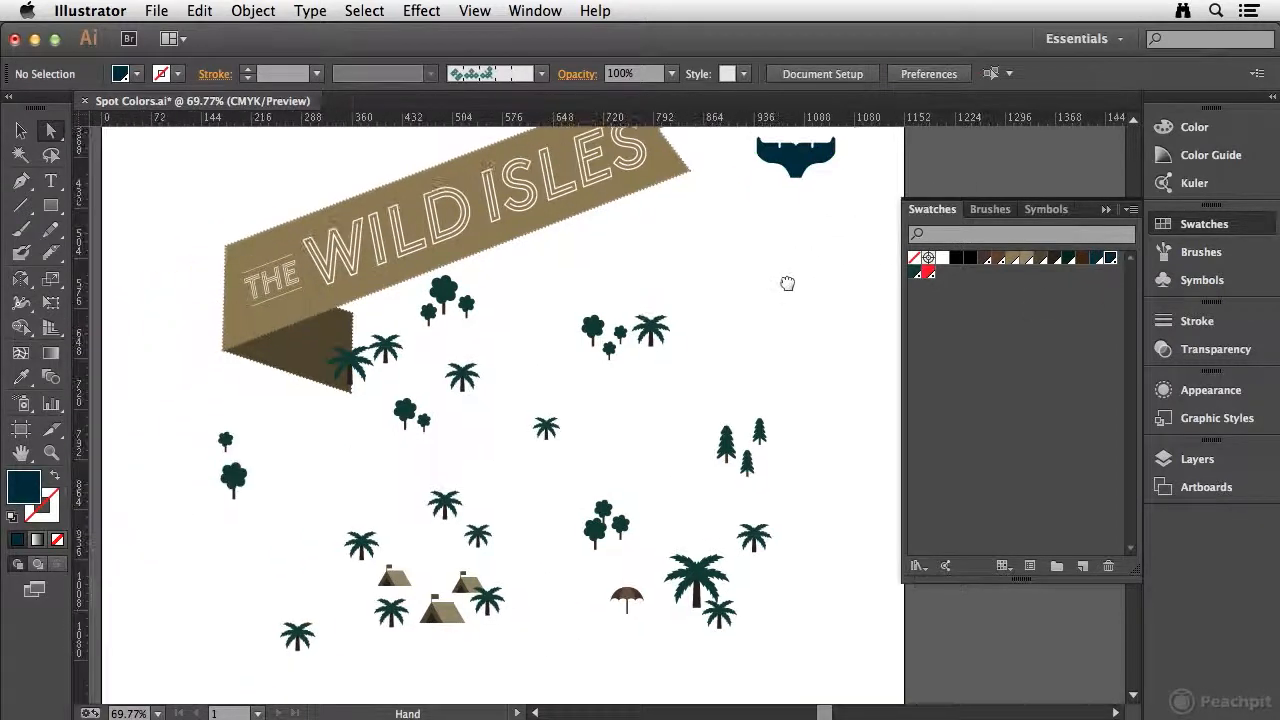
pyautogui.scroll(-5, 788, 284)
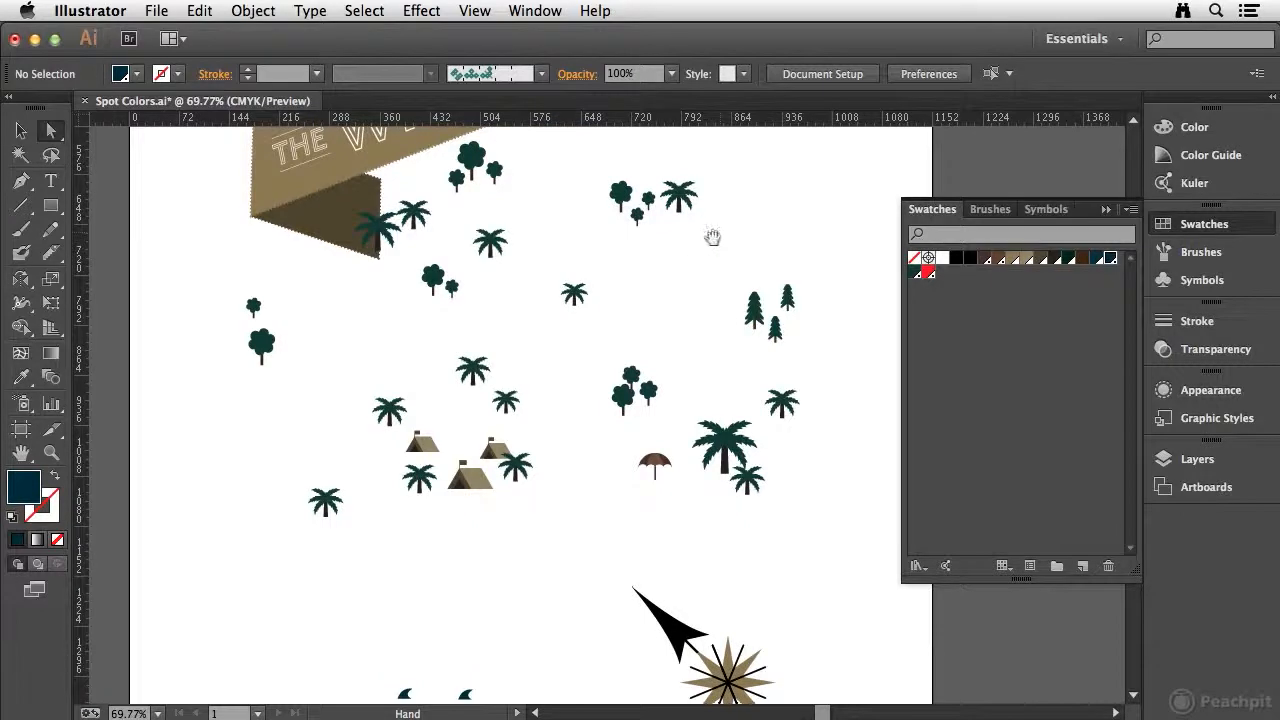
pyautogui.press('super+0')
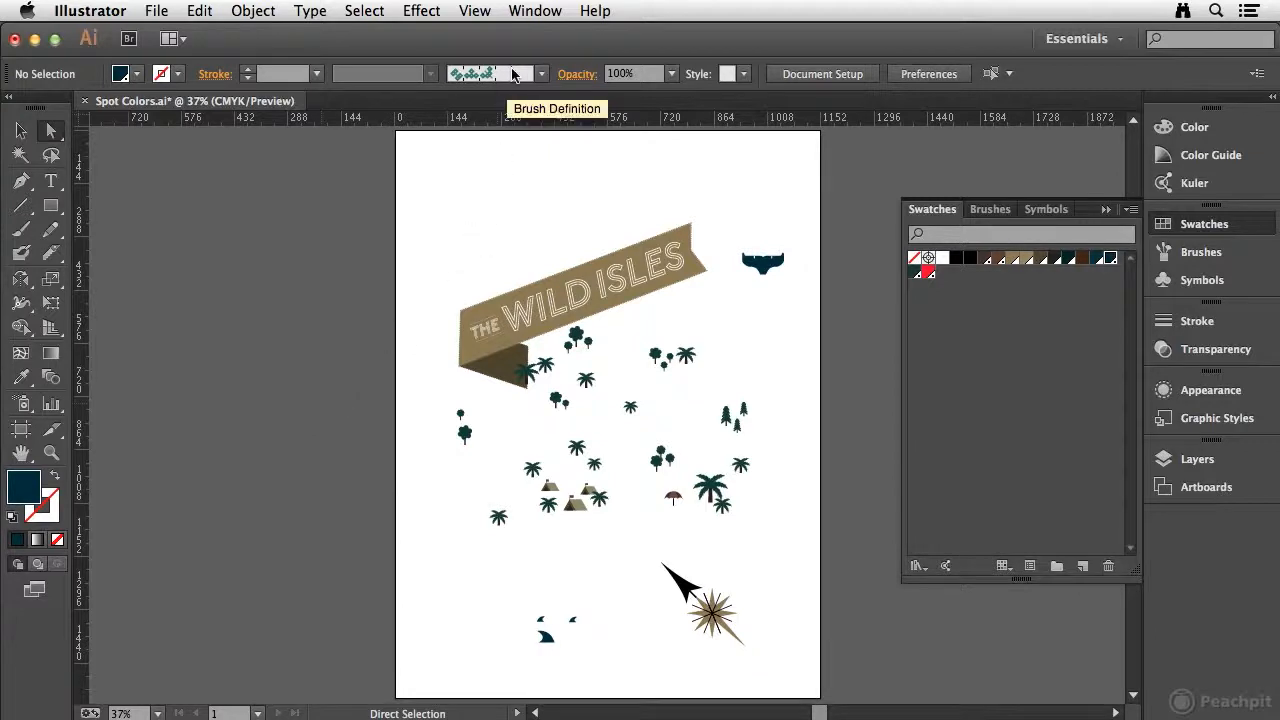
pyautogui.click(540, 12)
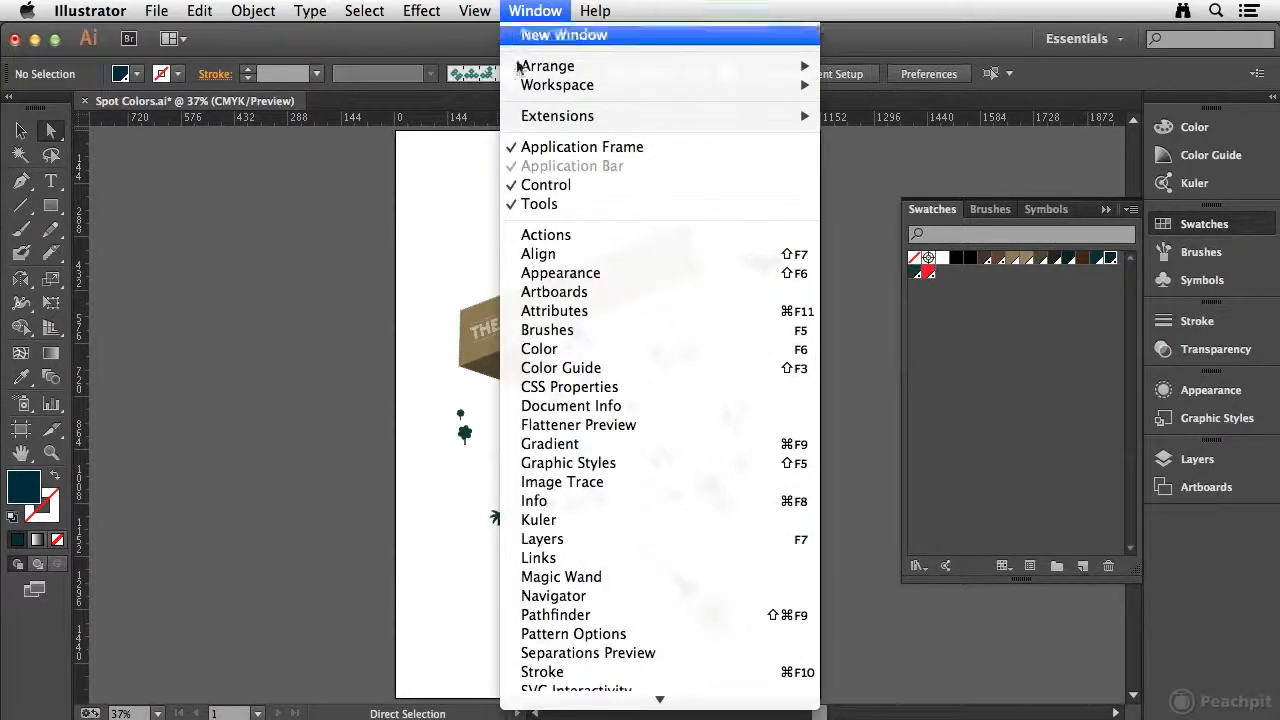
pyautogui.click(684, 653)
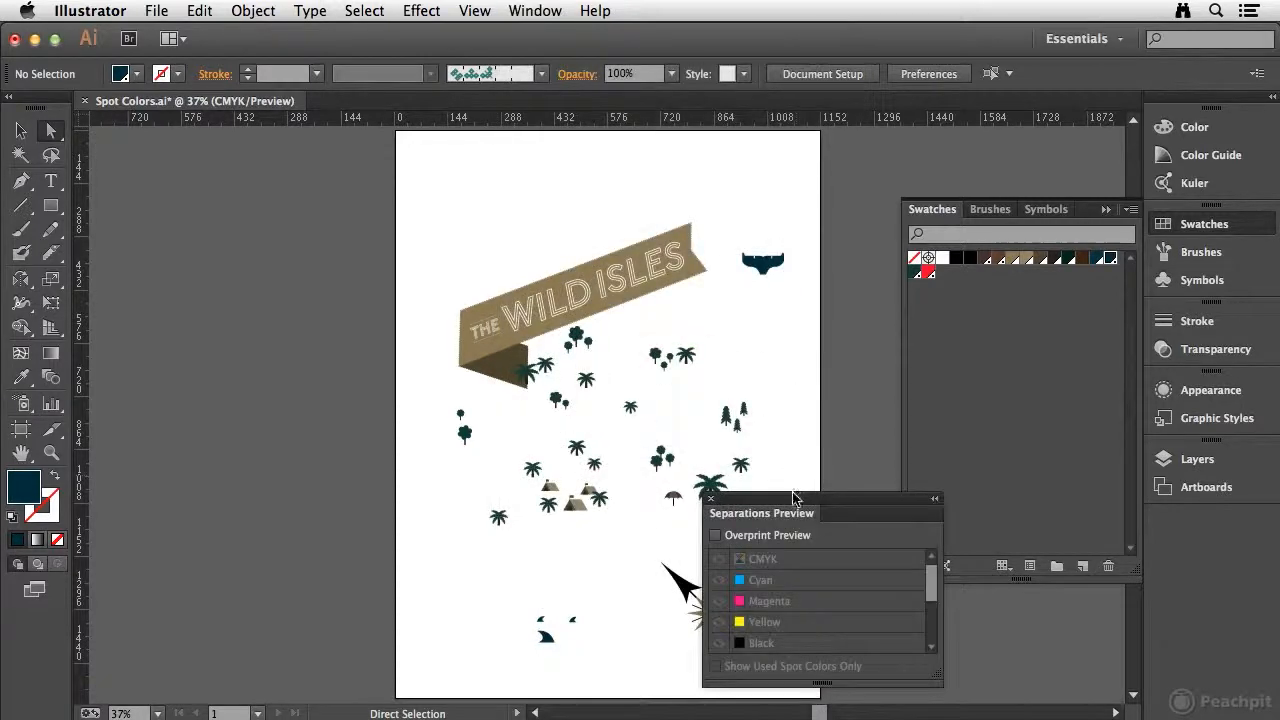
pyautogui.moveTo(812, 505); pyautogui.dragTo(242, 174)
pyautogui.moveTo(364, 342); pyautogui.dragTo(364, 474)
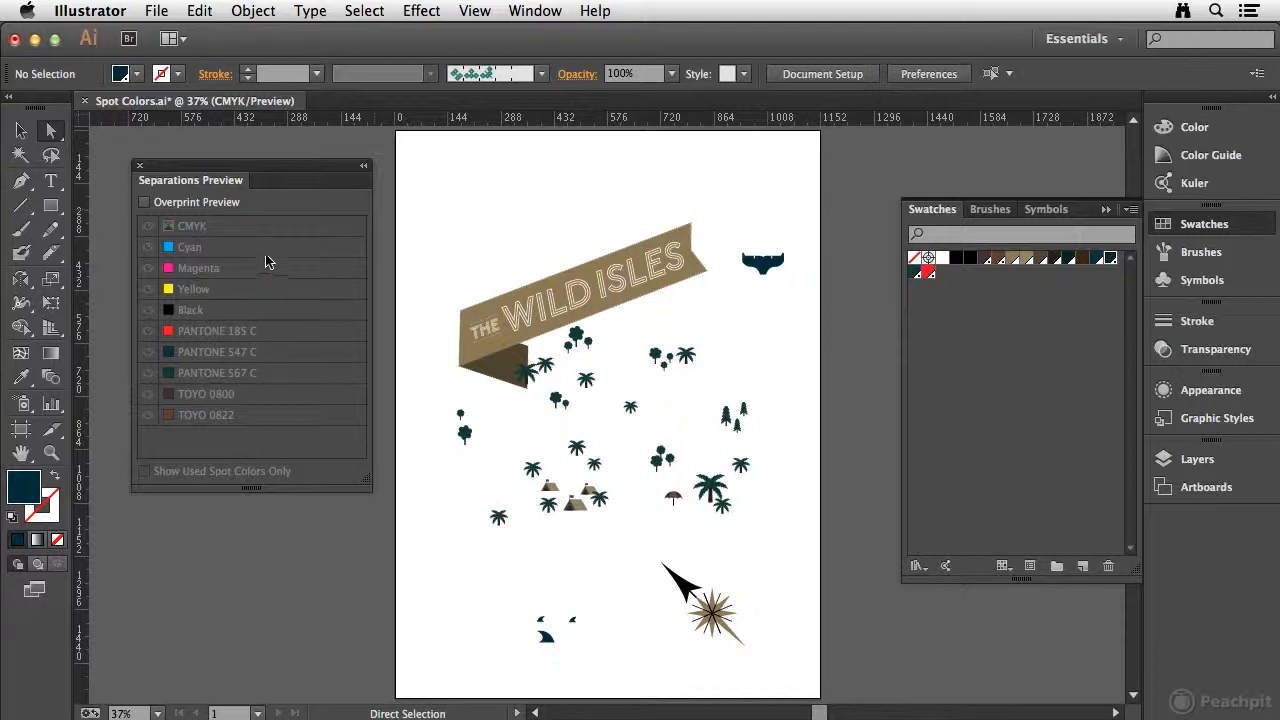
pyautogui.click(156, 207)
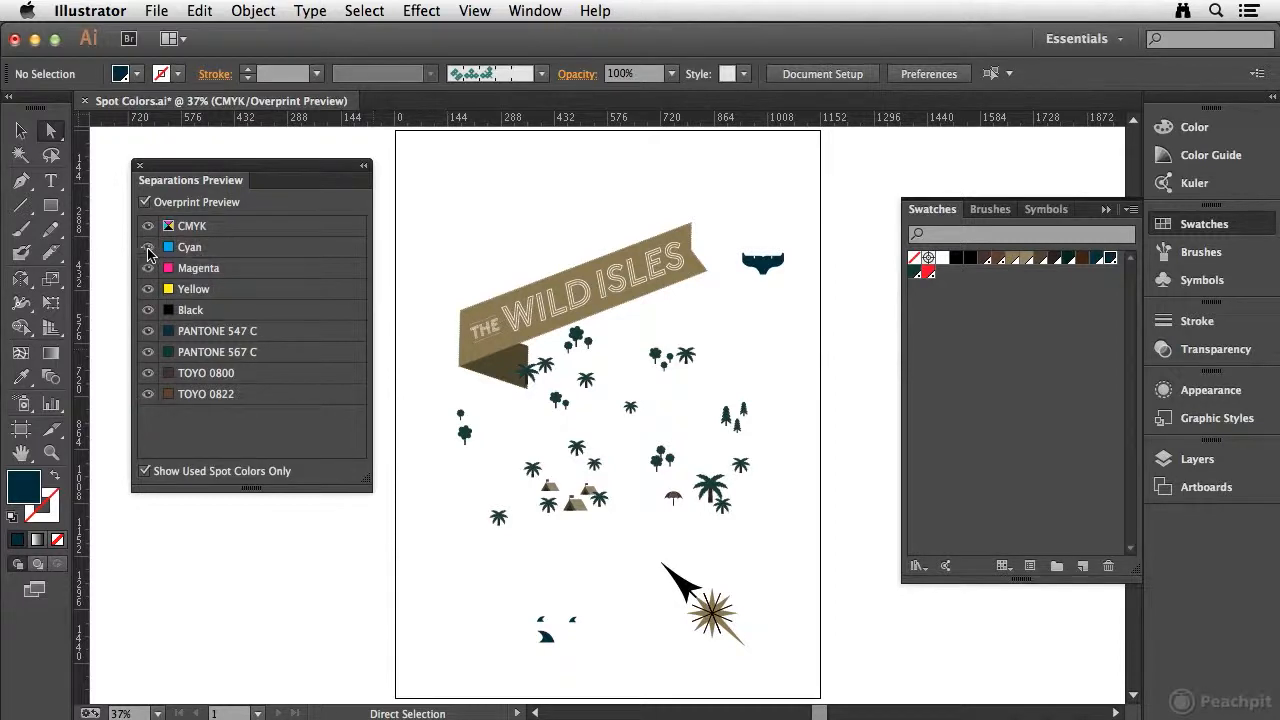
# Check the artwork with the Cyan and Magenta plates hidden and shown, and compare the ink list with and without unused spot colors
pyautogui.click(147, 250)
pyautogui.click(148, 251)
pyautogui.click(147, 270)
pyautogui.click(147, 271)
pyautogui.click(153, 473)
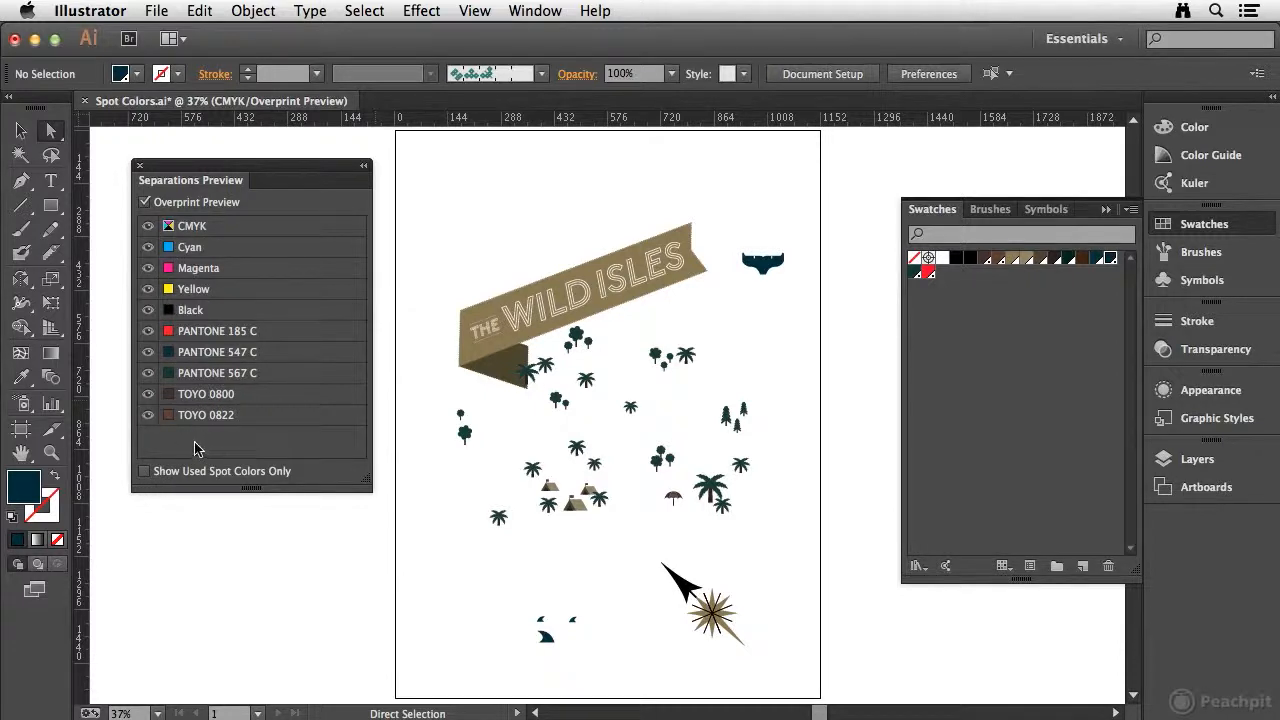
pyautogui.click(146, 471)
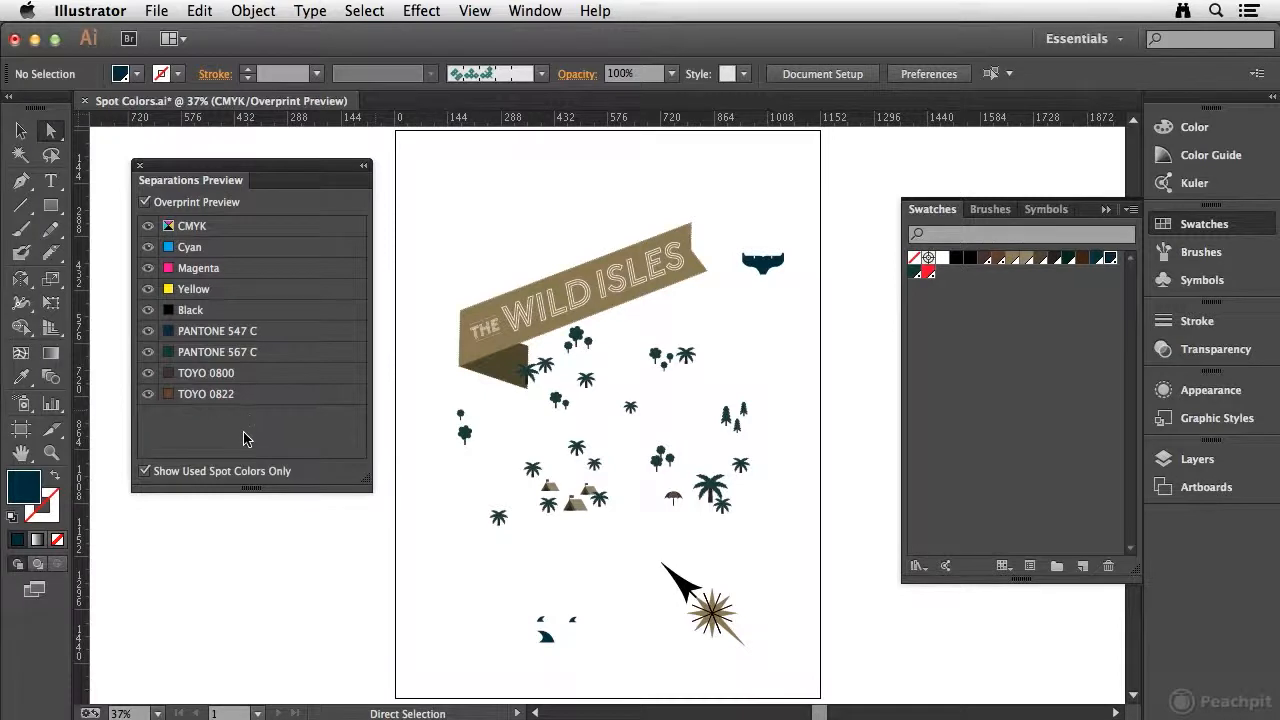
# Hide the CMYK plates and check the PANTONE 547 C, PANTONE 567 C, TOYO 0800 and TOYO 0822 plates by toggling their visibility
pyautogui.click(147, 226)
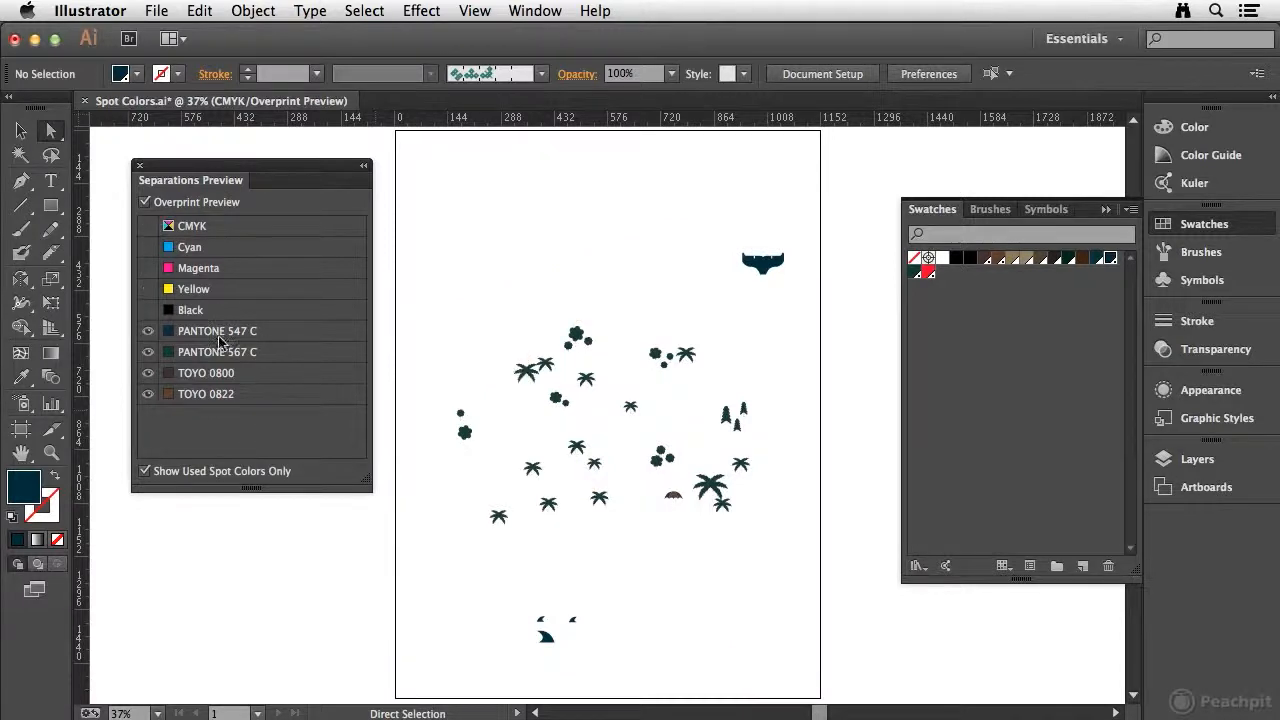
pyautogui.click(147, 331)
pyautogui.click(147, 331)
pyautogui.click(147, 333)
pyautogui.click(148, 352)
pyautogui.click(149, 352)
pyautogui.click(152, 352)
pyautogui.click(152, 352)
pyautogui.click(148, 373)
pyautogui.click(148, 394)
pyautogui.click(148, 395)
# Show the CMYK plates again and close Separations Preview with Overprint Preview turned off
pyautogui.click(149, 226)
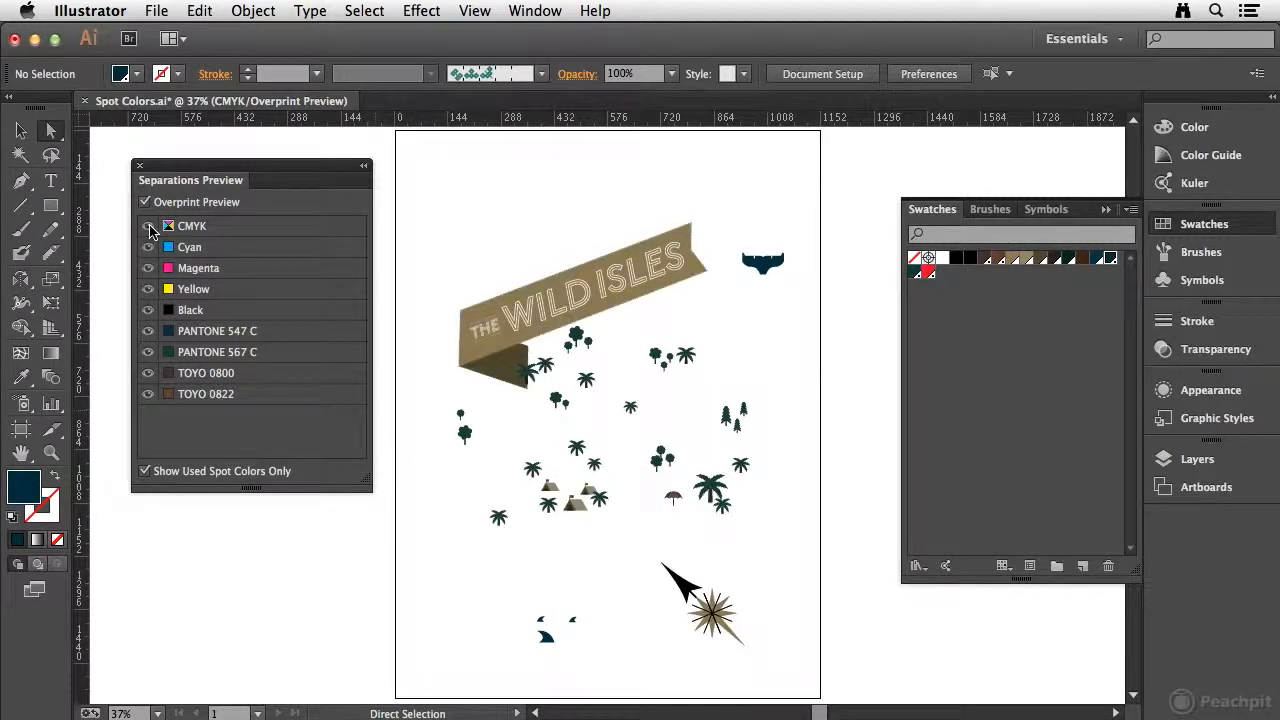
pyautogui.click(145, 202)
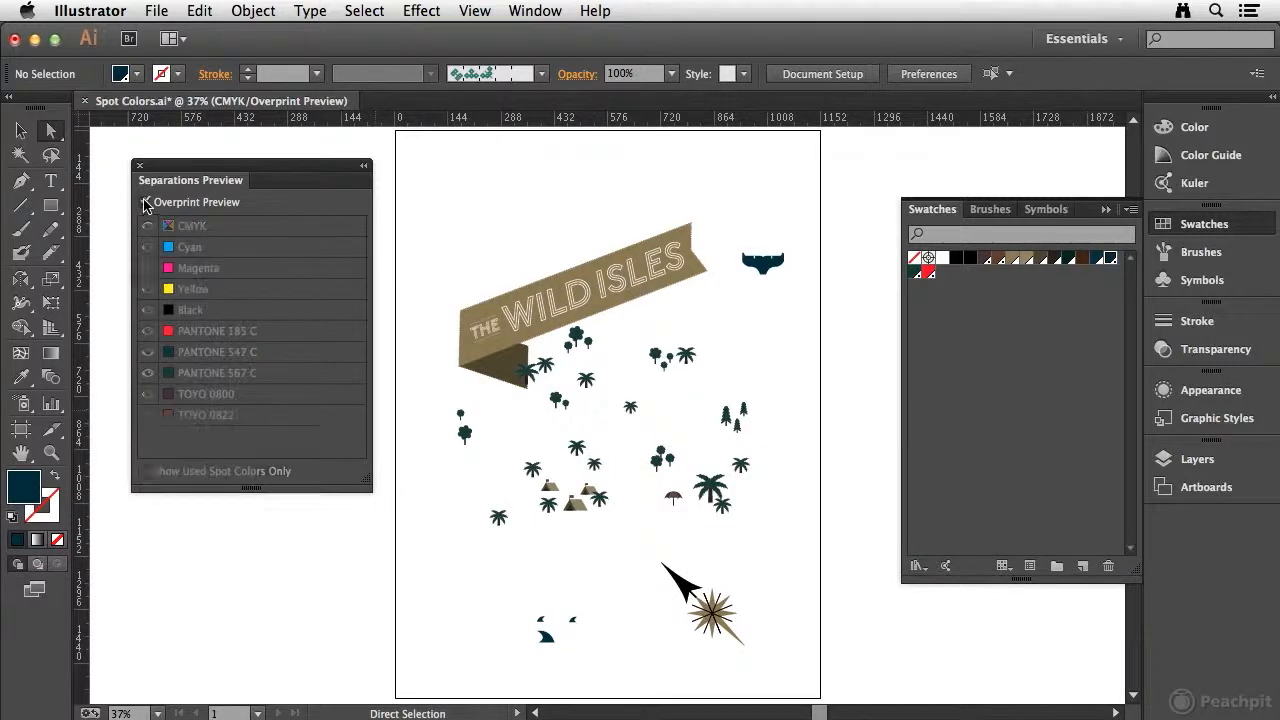
pyautogui.click(141, 166)
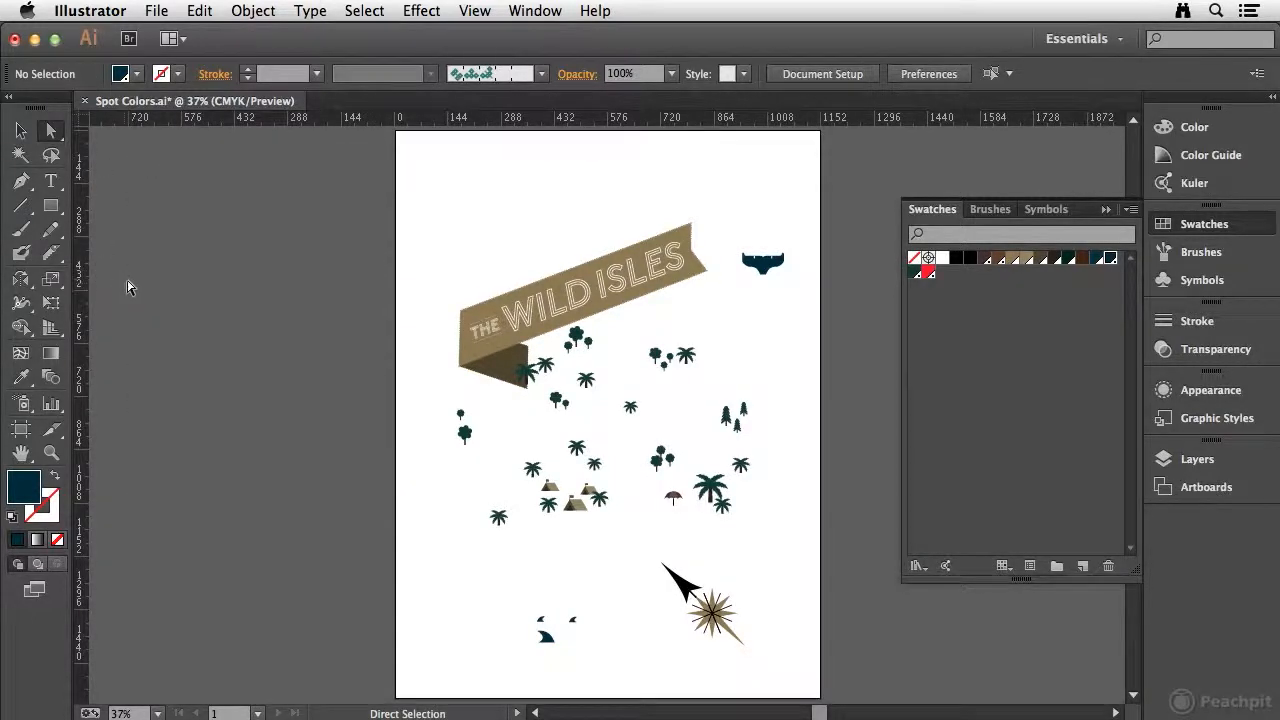
# Convert the TOYO 0800 spot swatch to a global process color in CMYK color mode
pyautogui.doubleClick(985, 263)
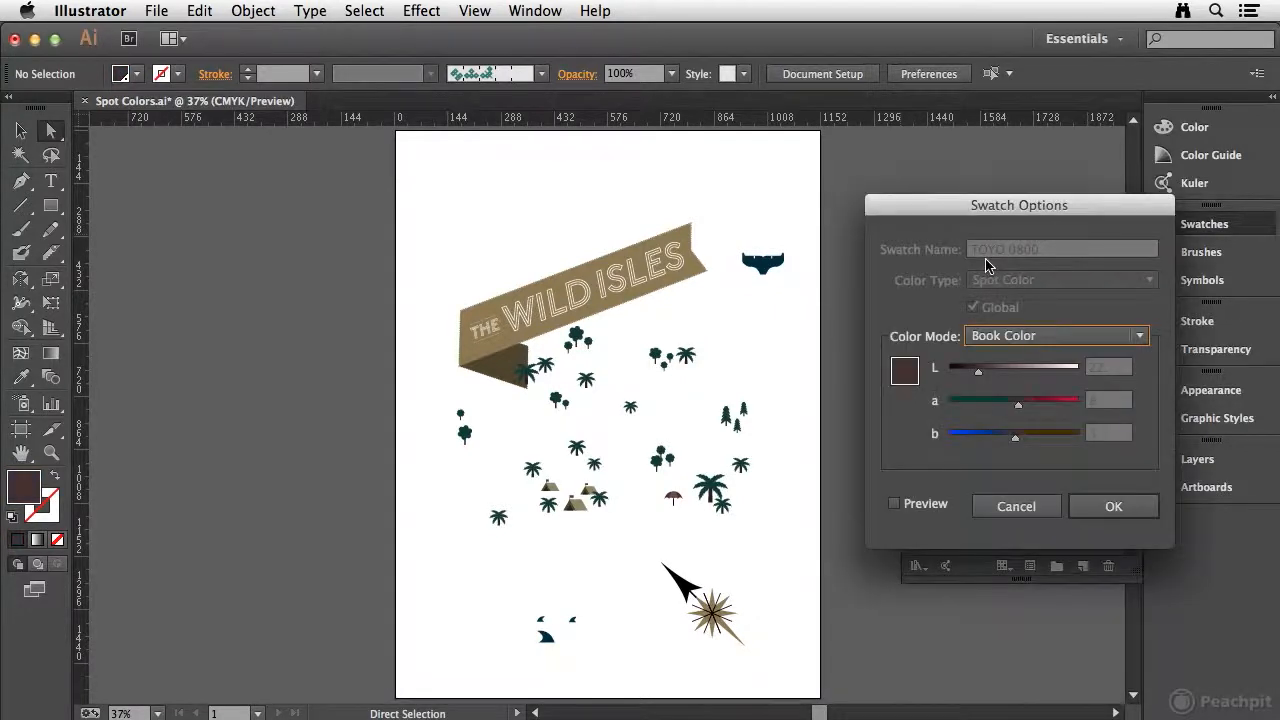
pyautogui.moveTo(1007, 224); pyautogui.dragTo(997, 181)
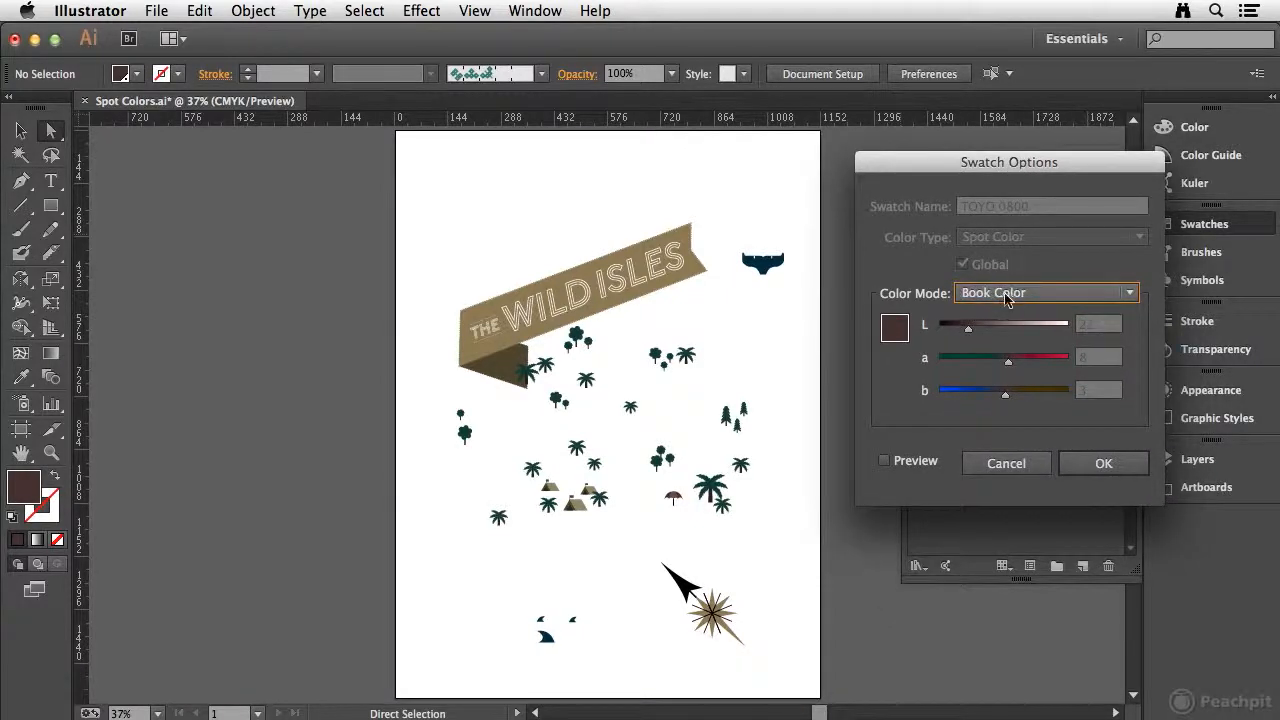
pyautogui.click(1008, 293)
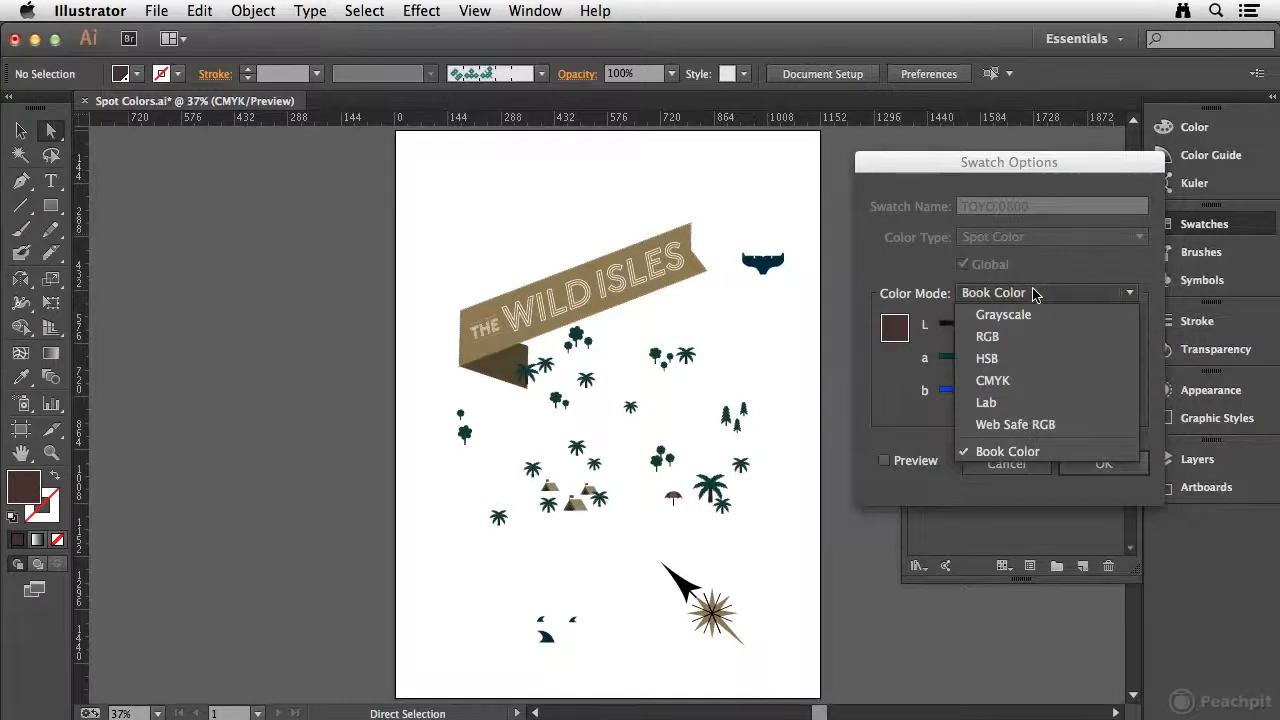
pyautogui.click(1012, 380)
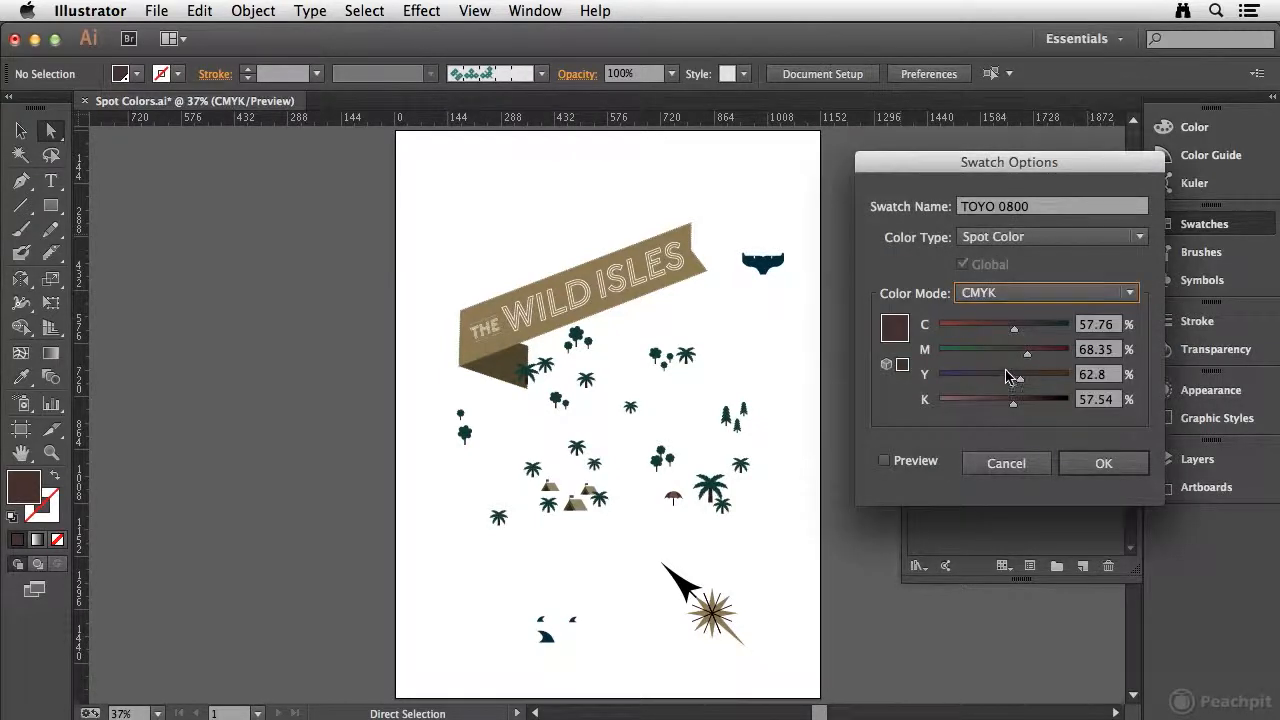
pyautogui.click(1017, 238)
pyautogui.click(1016, 258)
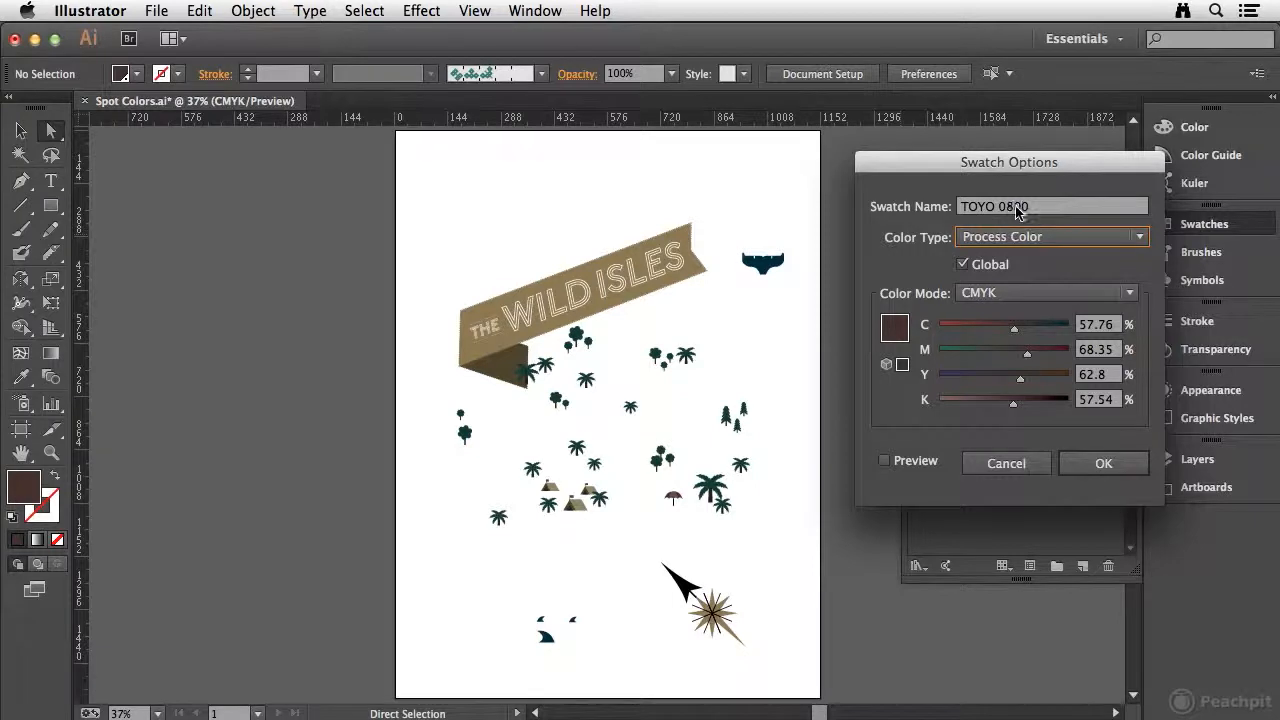
pyautogui.click(1112, 465)
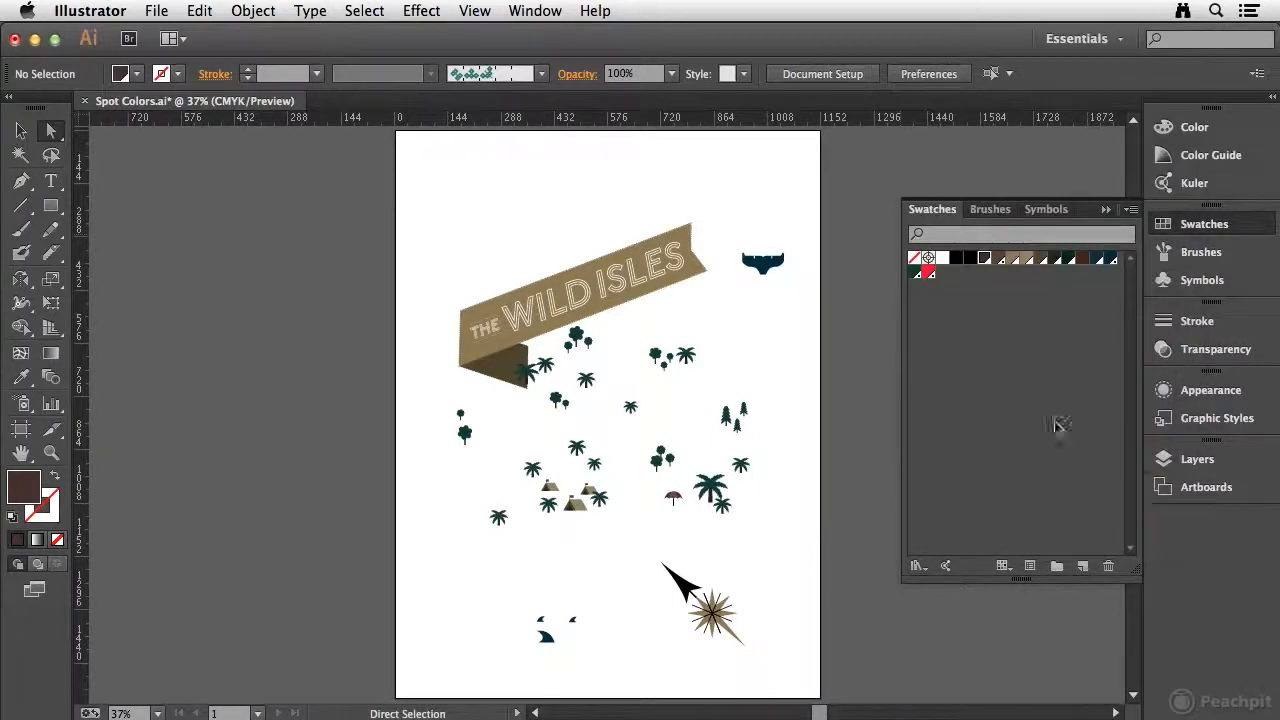
# Convert the TOYO 0822 spot swatch to a global process color in CMYK color mode
pyautogui.doubleClick(1003, 261)
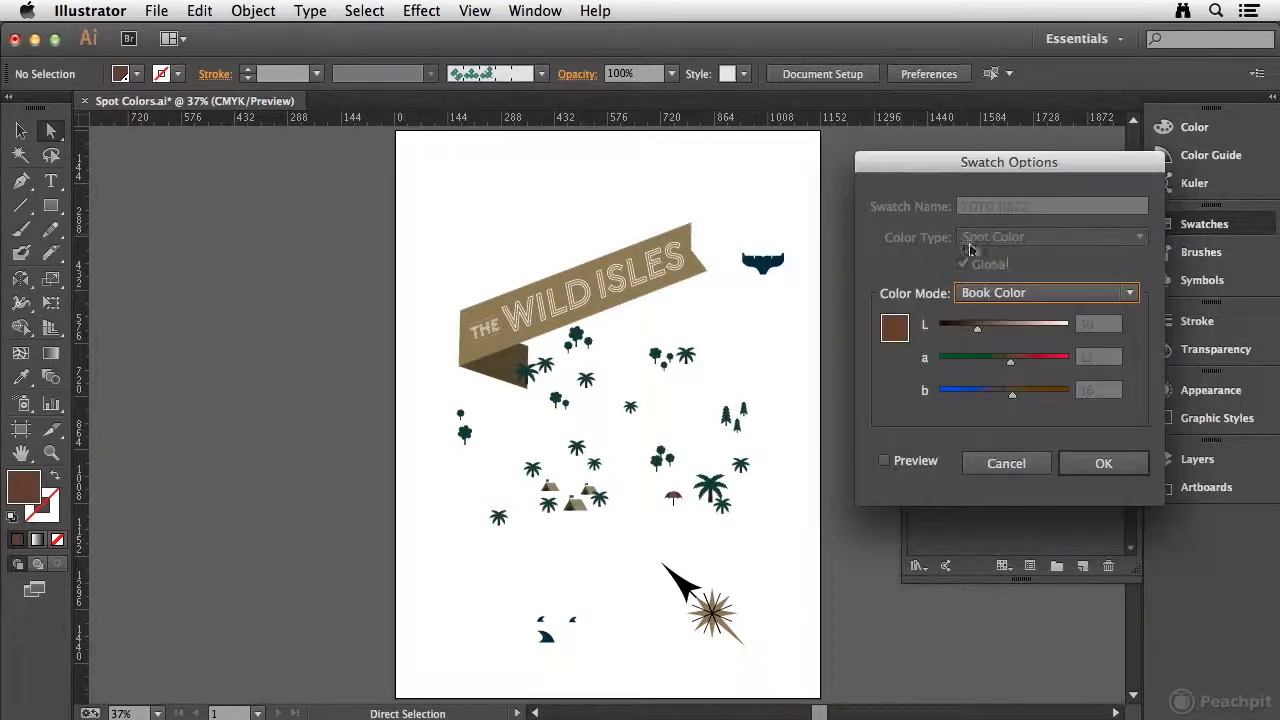
pyautogui.click(1023, 292)
pyautogui.click(1030, 388)
pyautogui.click(1000, 238)
pyautogui.click(1012, 258)
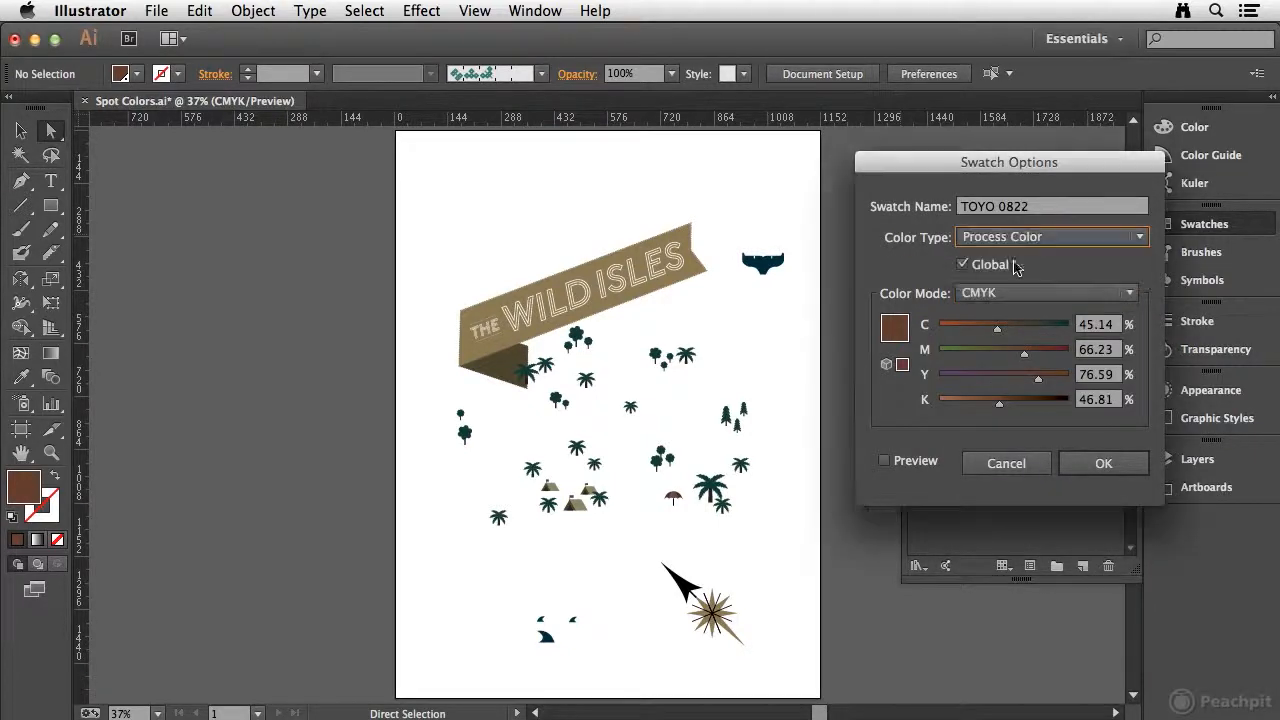
pyautogui.click(1104, 464)
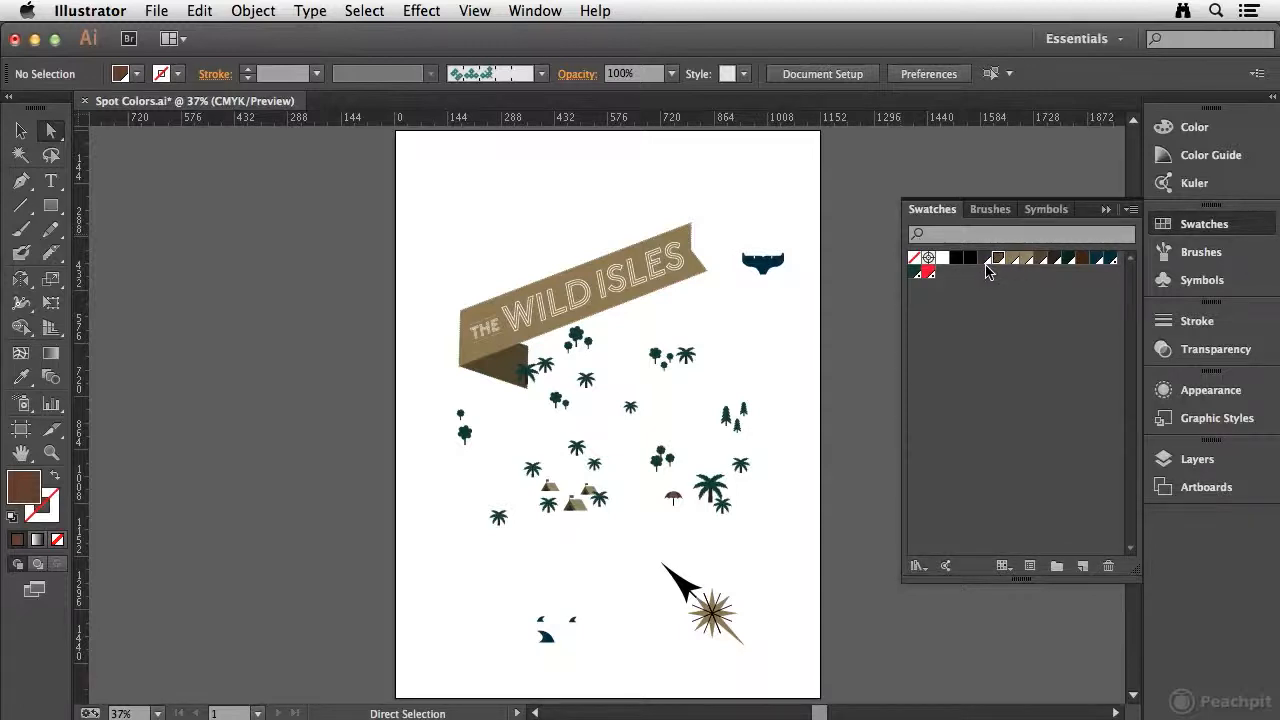
# Reopen Separations Preview to check which spot inks remain in the document, and close it
pyautogui.click(535, 11)
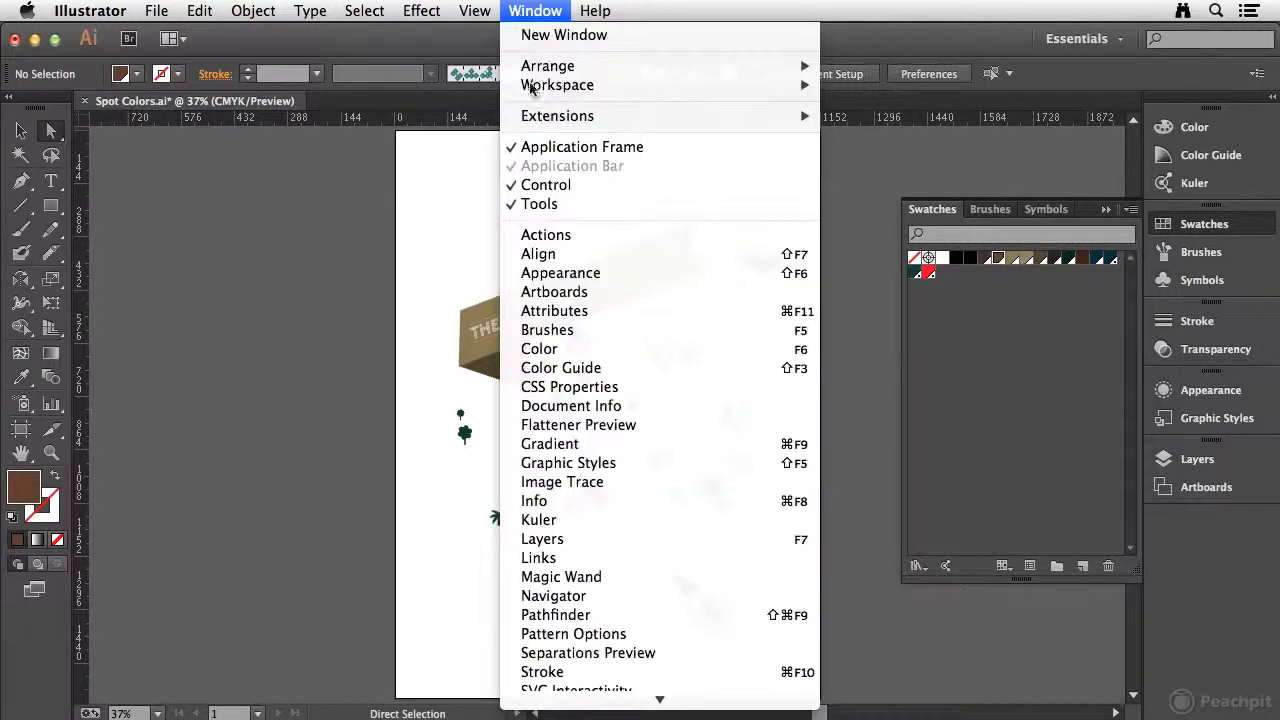
pyautogui.click(598, 658)
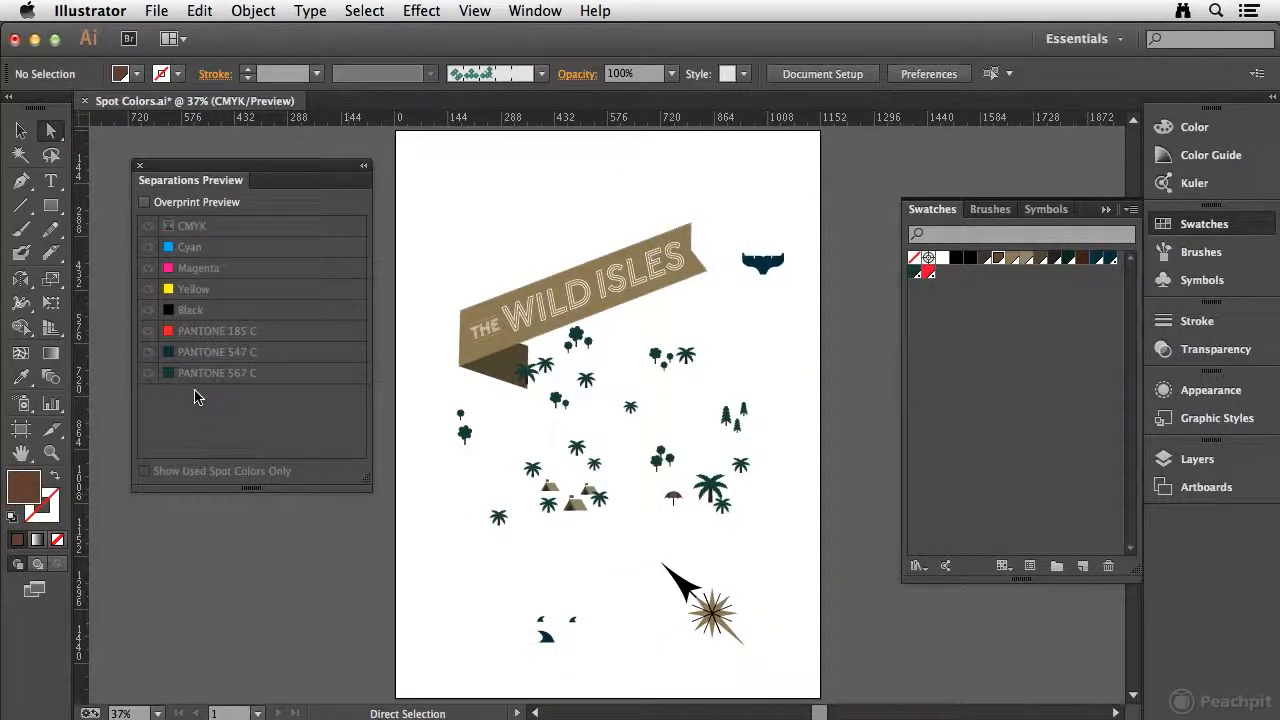
pyautogui.click(141, 167)
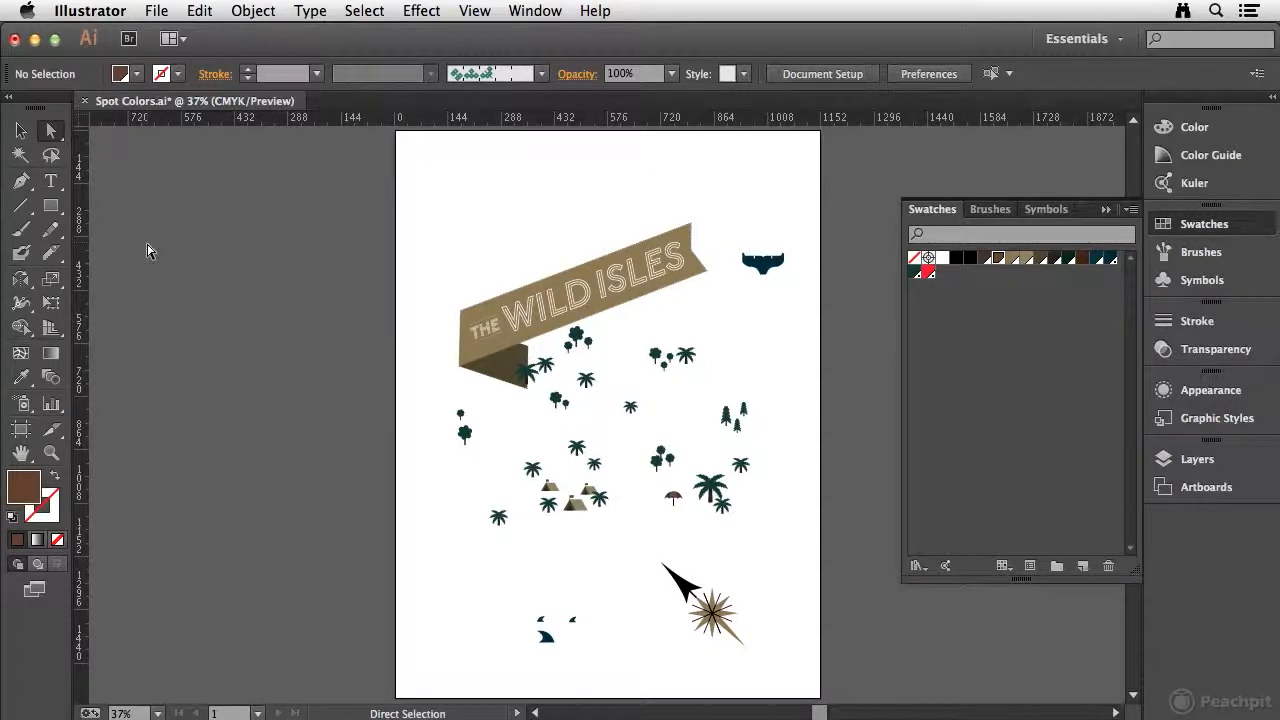